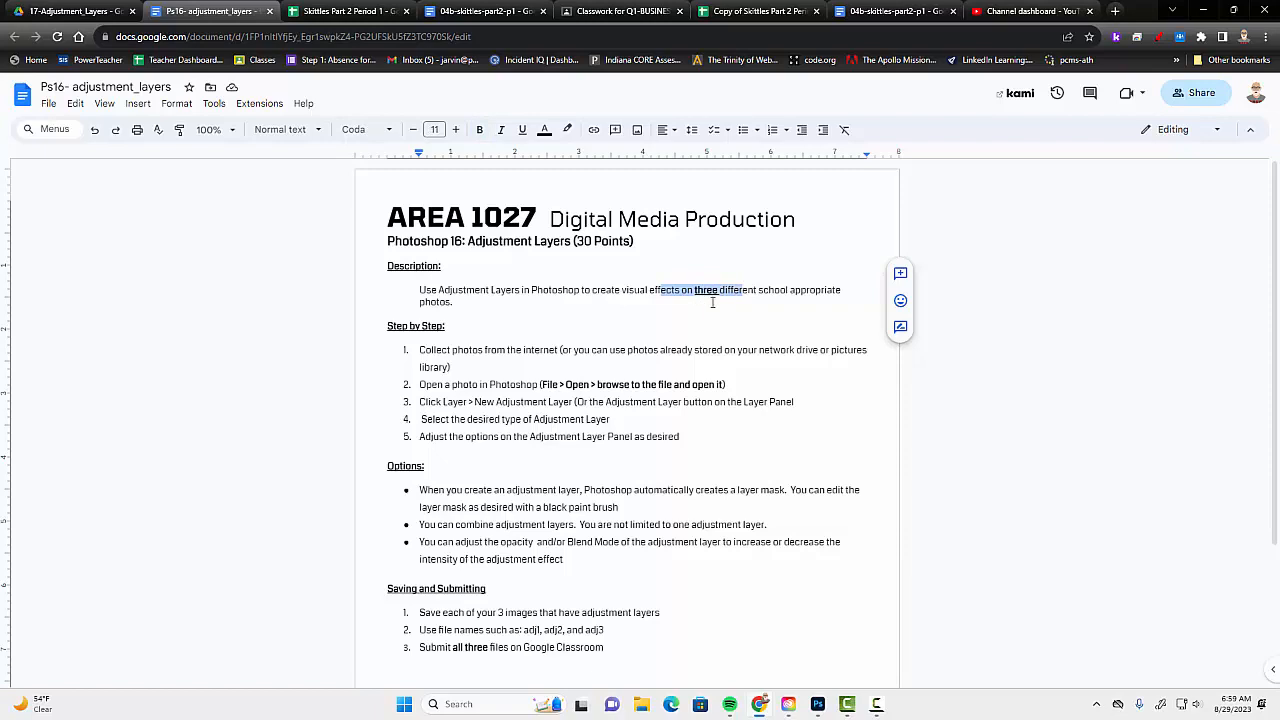
Review the description and the step-by-step instructions in the adjustment layers assignment document.
{"action": "left_click_drag", "start_coordinate": [719, 280], "coordinate": [750, 297]}
{"action": "left_click_drag", "start_coordinate": [464, 352], "coordinate": [485, 440]}
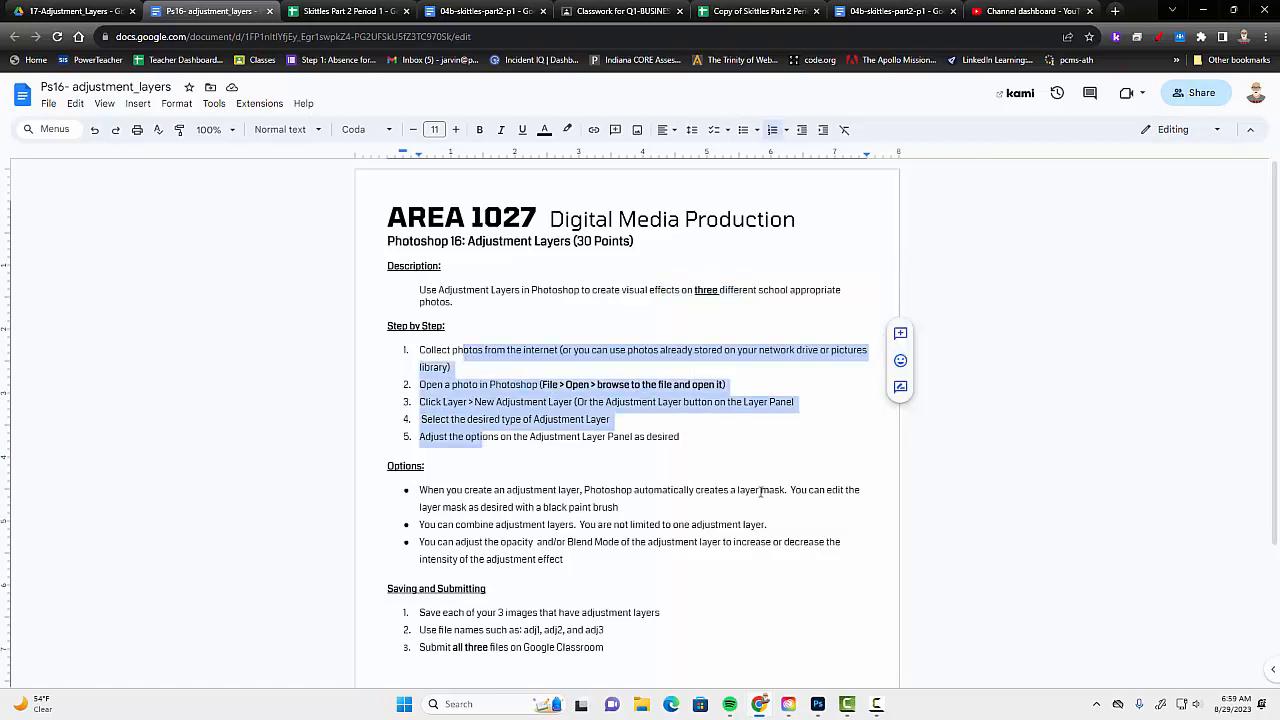
Switch to Photoshop and open the soccer JPG photo from the 17-Adjustment_Layers folder.
{"action": "key", "text": "alt+Tab"}
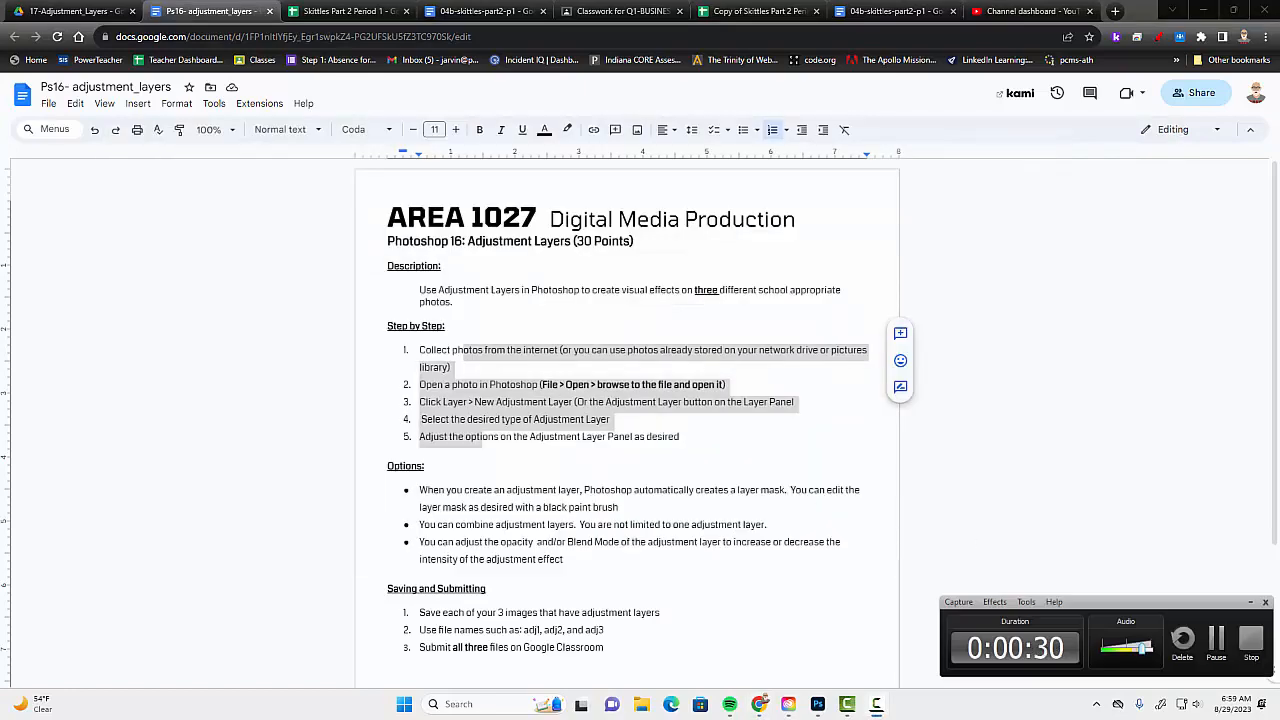
{"action": "left_click", "coordinate": [818, 704]}
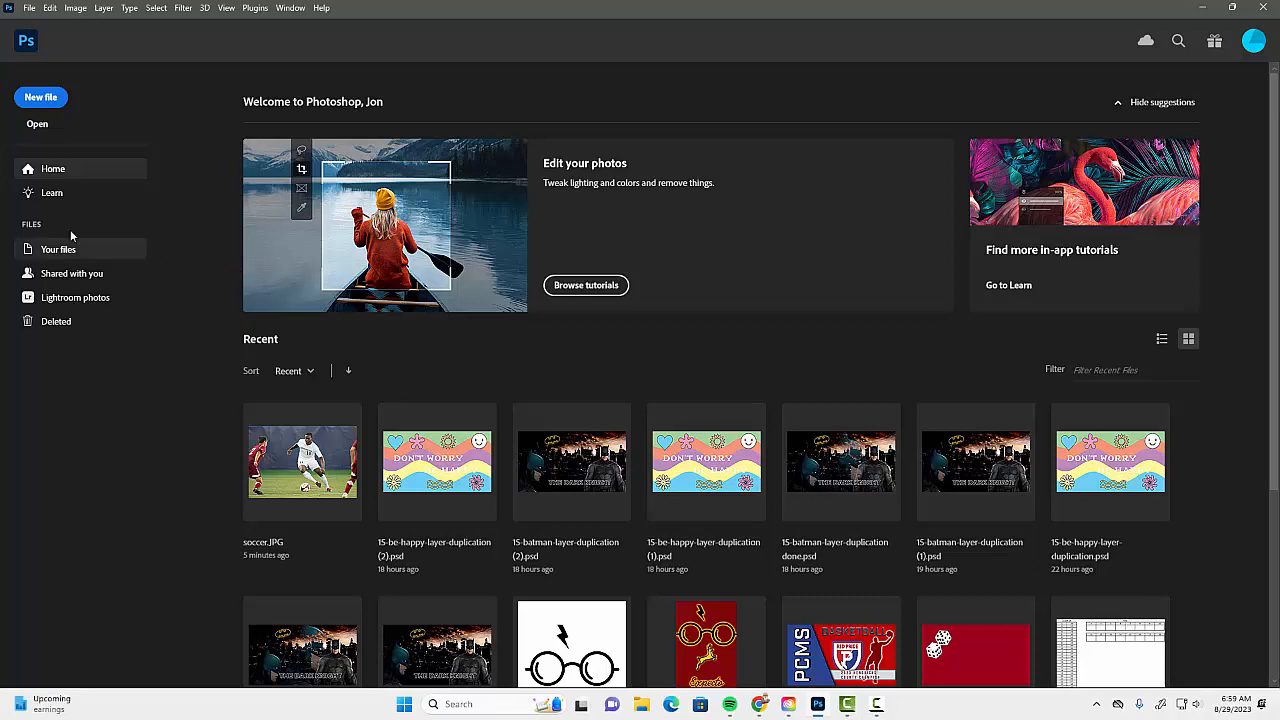
{"action": "left_click", "coordinate": [37, 125]}
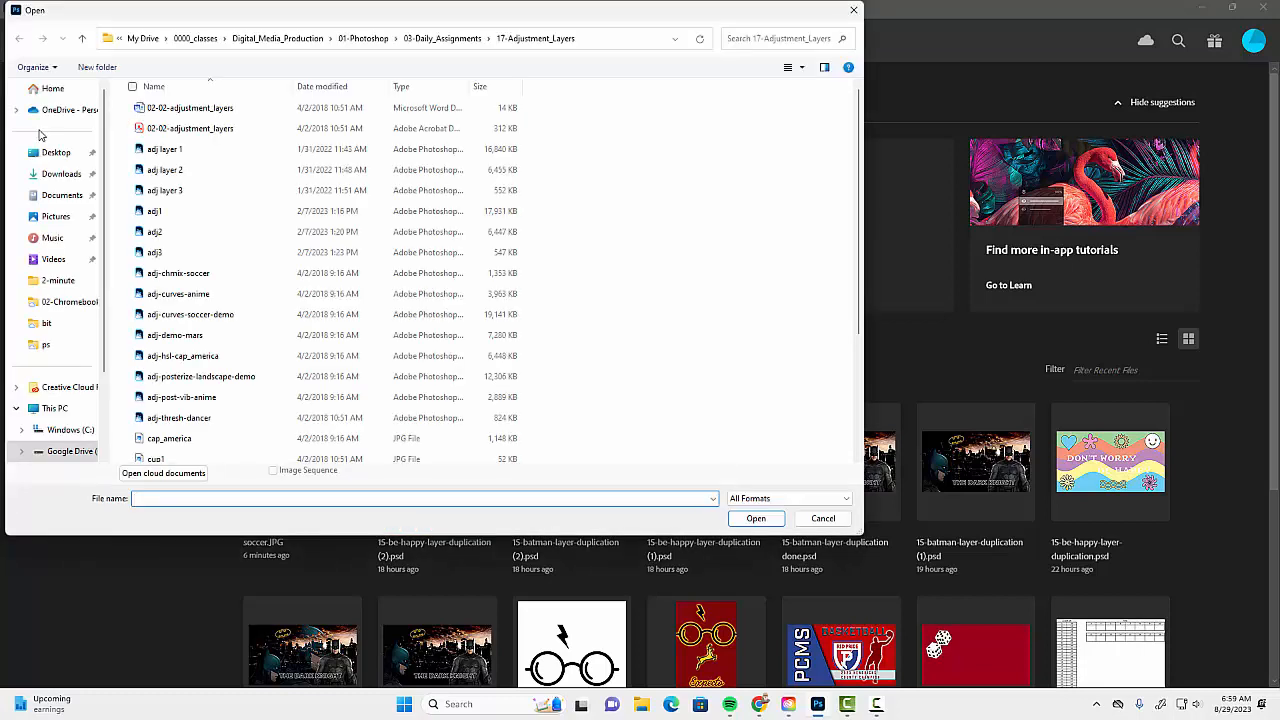
{"action": "scroll", "coordinate": [250, 420], "scroll_direction": "down", "scroll_amount": 3}
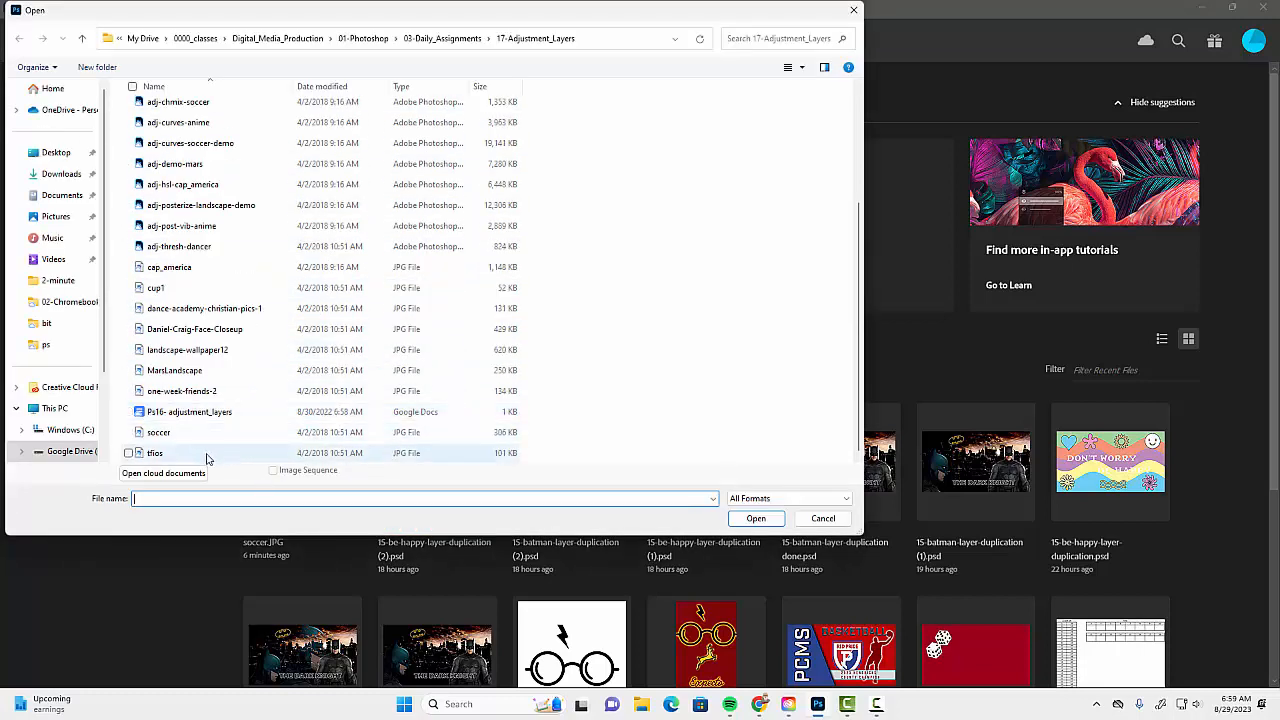
{"action": "double_click", "coordinate": [190, 440]}
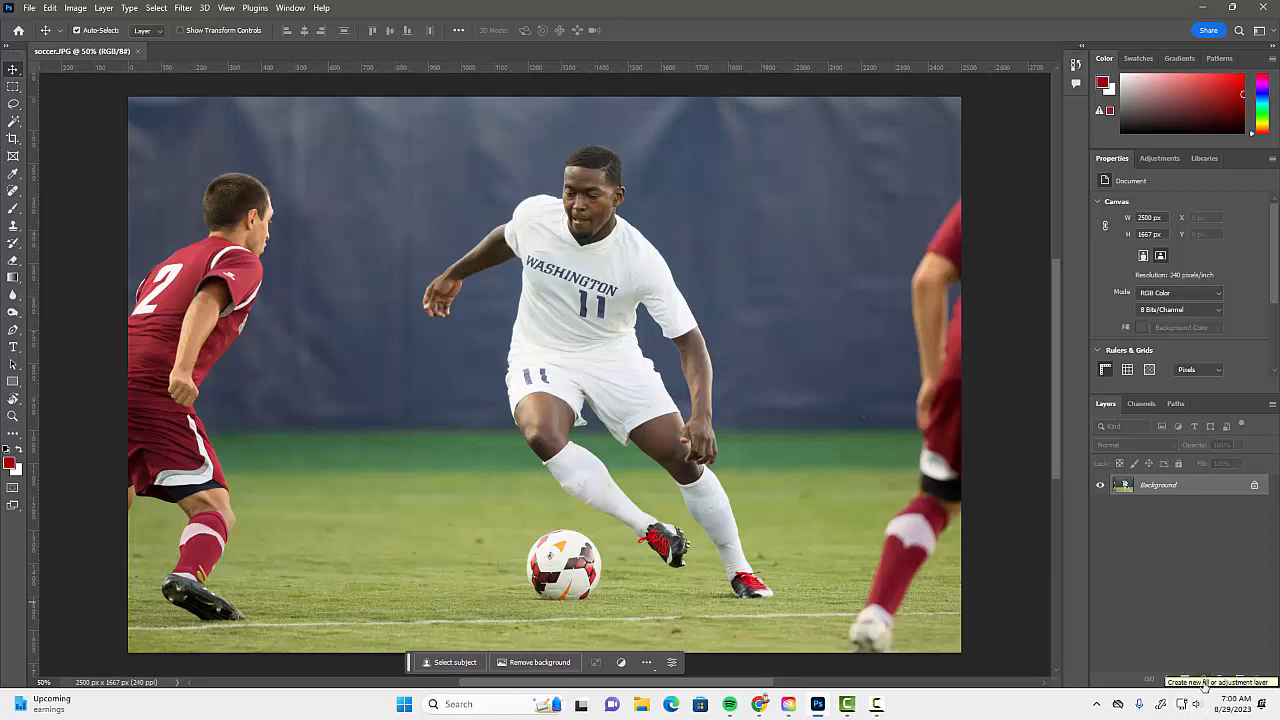
Dock the Layers panel in its own full-height column and add a Curves adjustment layer above the soccer photo.
{"action": "left_click_drag", "start_coordinate": [1108, 403], "coordinate": [1052, 160]}
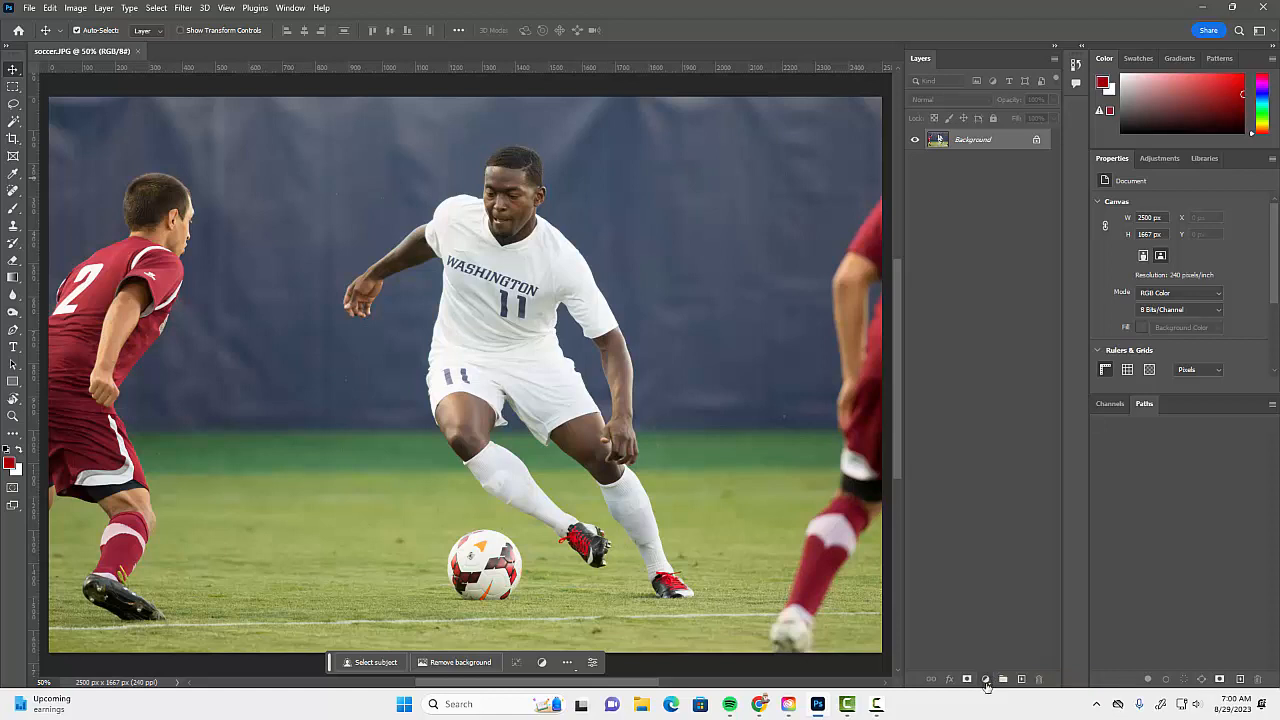
{"action": "left_click", "coordinate": [986, 681]}
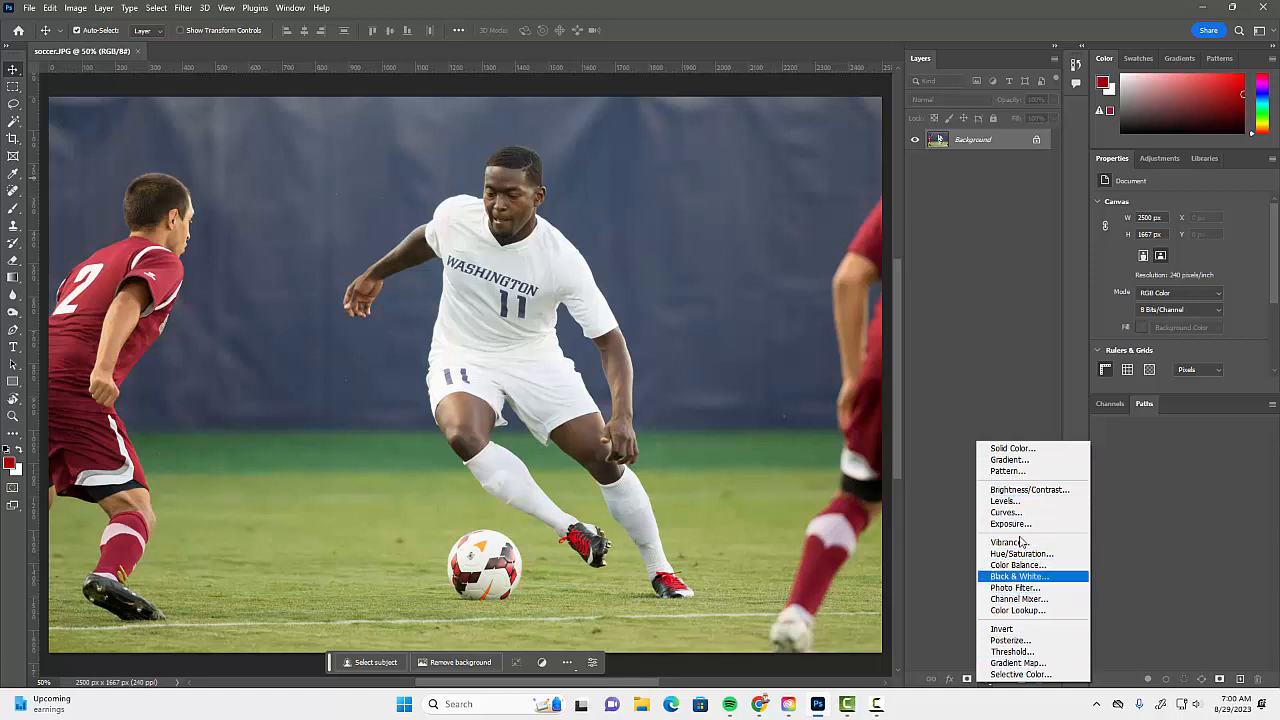
{"action": "left_click", "coordinate": [1019, 514]}
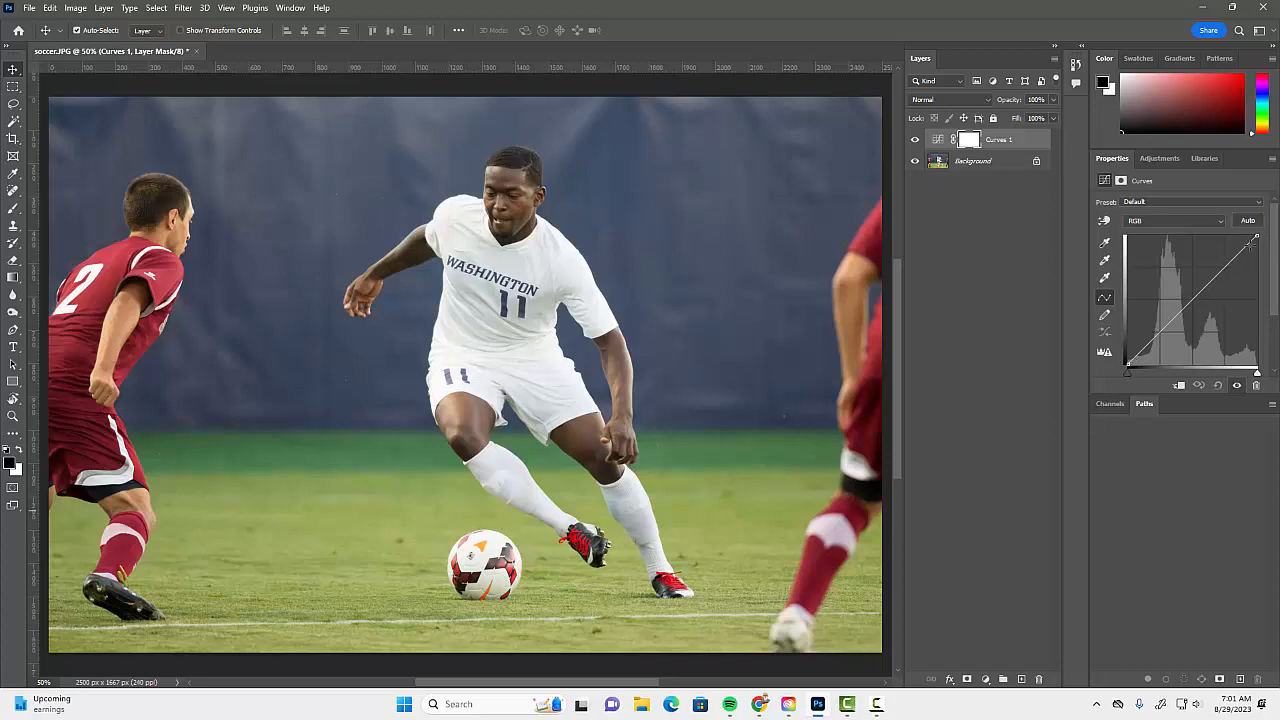
Reshape the RGB curve into an arch, raising the darker midtones and lowering the white end nearly to black.
{"action": "left_click_drag", "start_coordinate": [1256, 239], "coordinate": [1155, 272]}
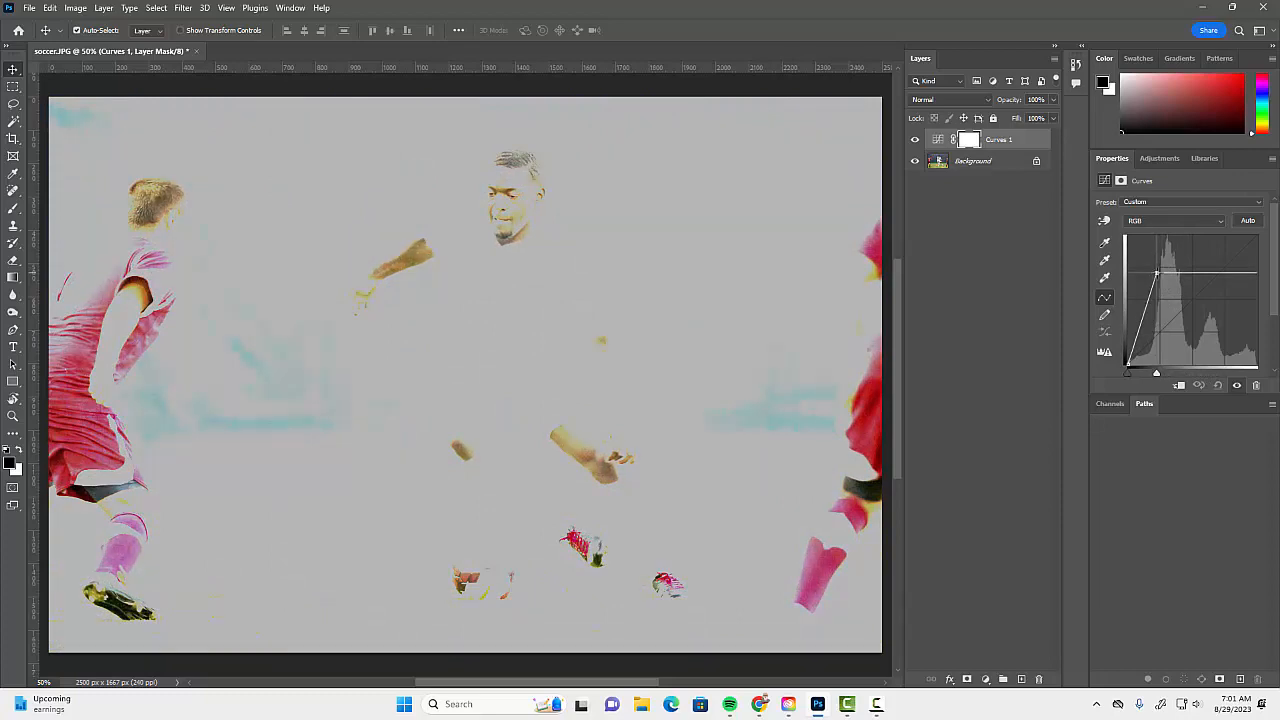
{"action": "left_click_drag", "start_coordinate": [1157, 272], "coordinate": [1256, 262]}
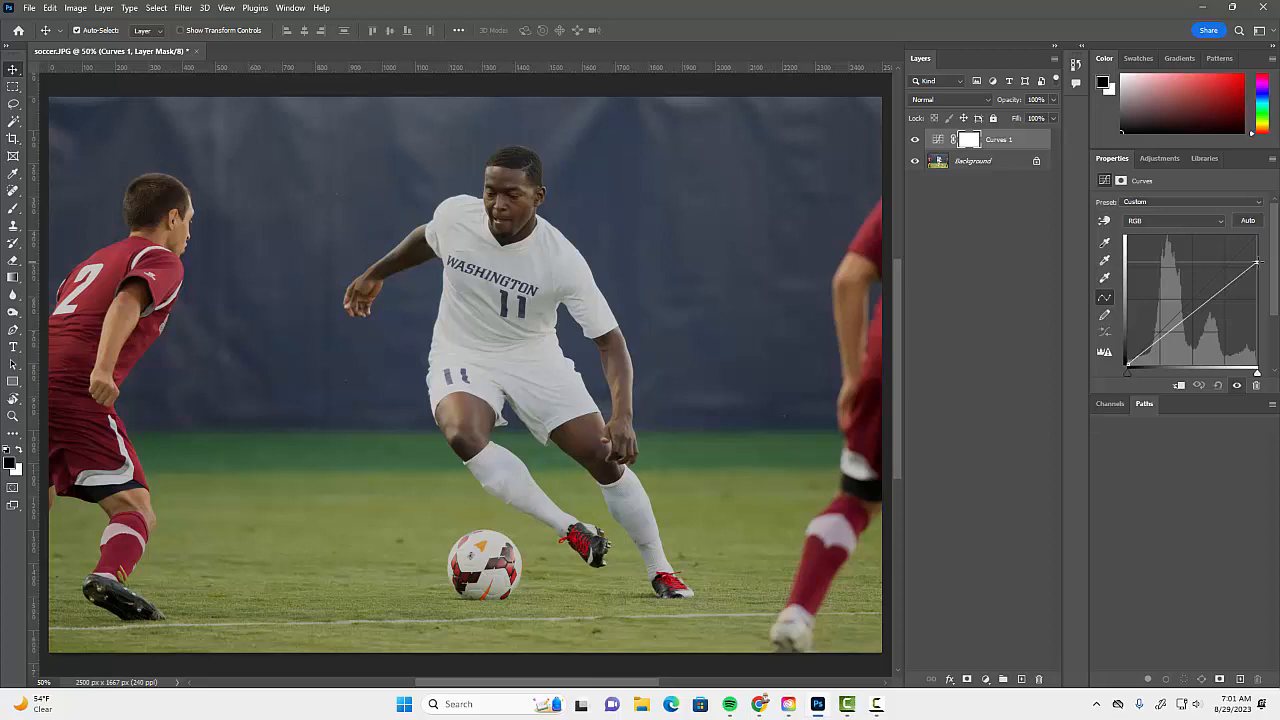
{"action": "left_click_drag", "start_coordinate": [1257, 262], "coordinate": [1176, 248]}
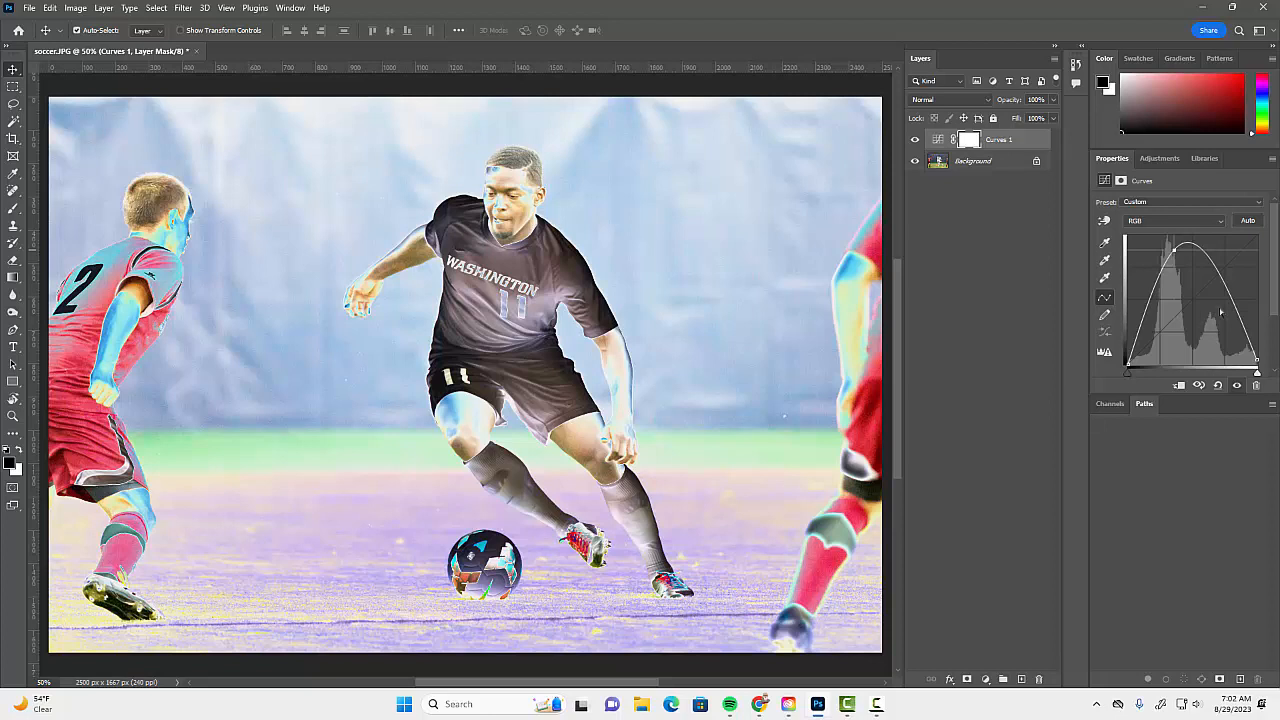
Save the edited soccer image as a Photoshop file named adj1 in the Documents folder, keeping Maximize Compatibility on.
{"action": "left_click", "coordinate": [29, 8]}
{"action": "left_click", "coordinate": [65, 171]}
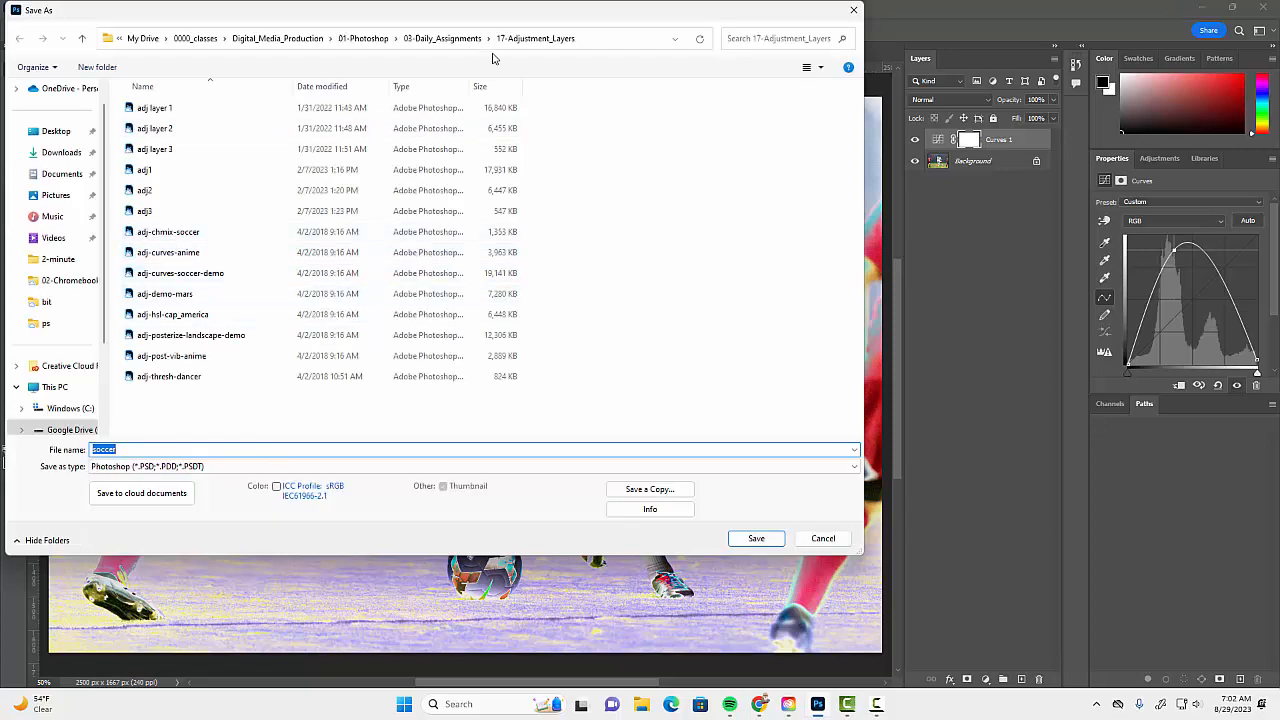
{"action": "left_click", "coordinate": [63, 176]}
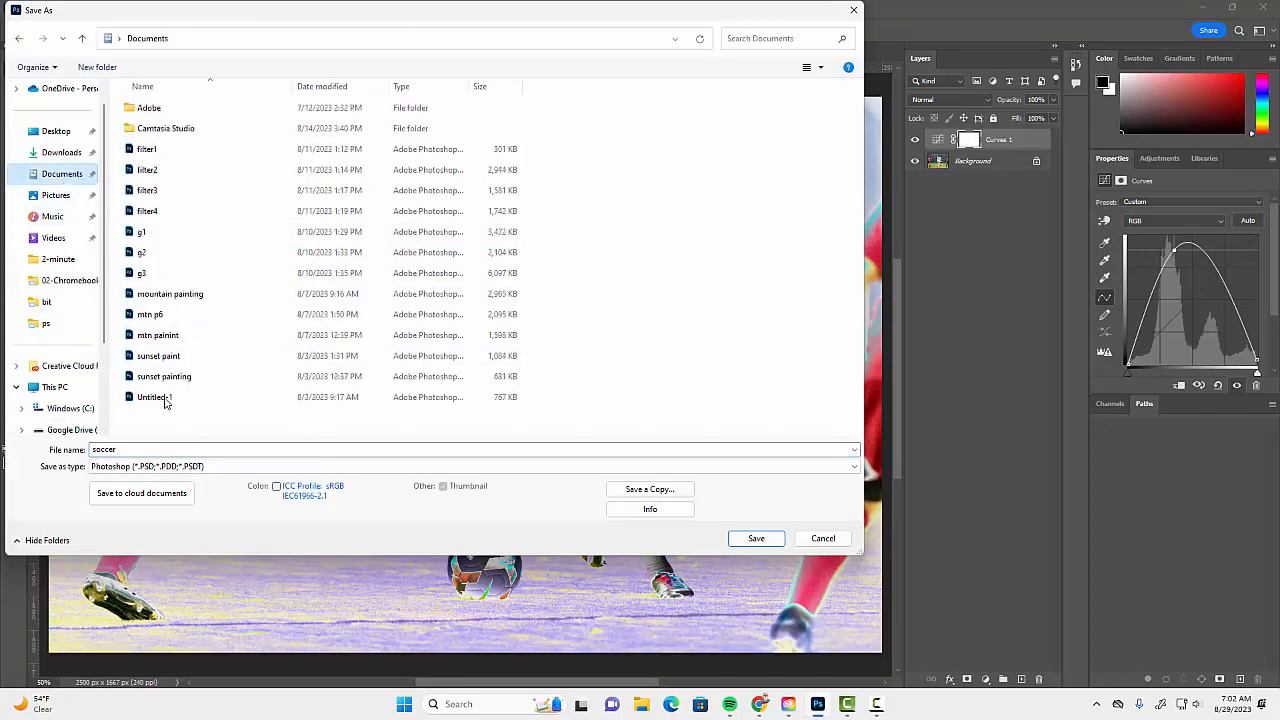
{"action": "left_click", "coordinate": [145, 451]}
{"action": "type", "text": "a"}
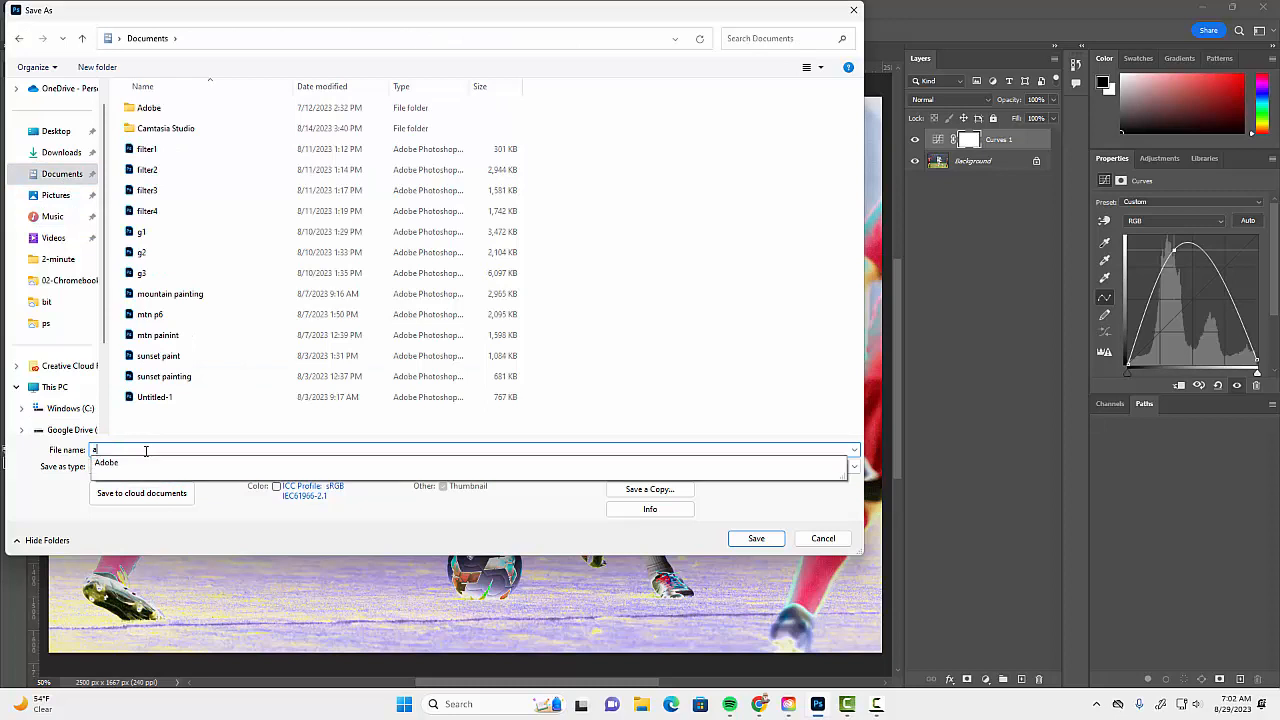
{"action": "type", "text": "dj1"}
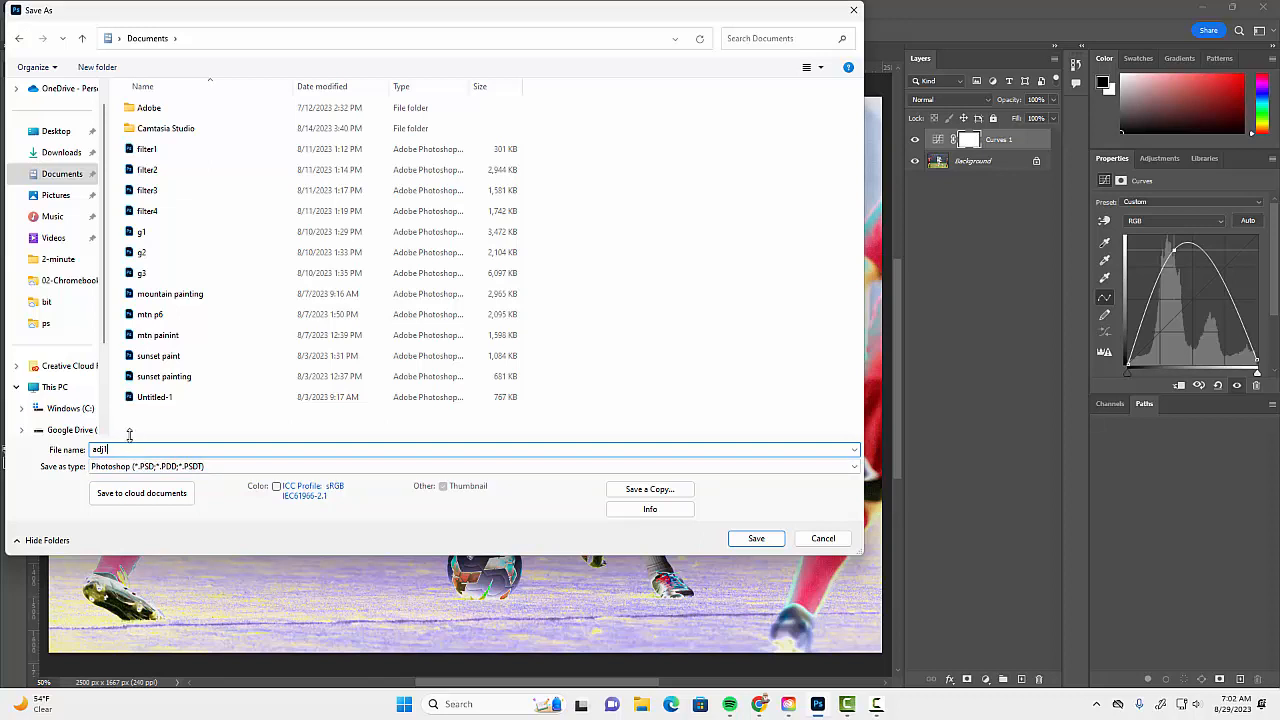
{"action": "key", "text": "ctrl+z"}
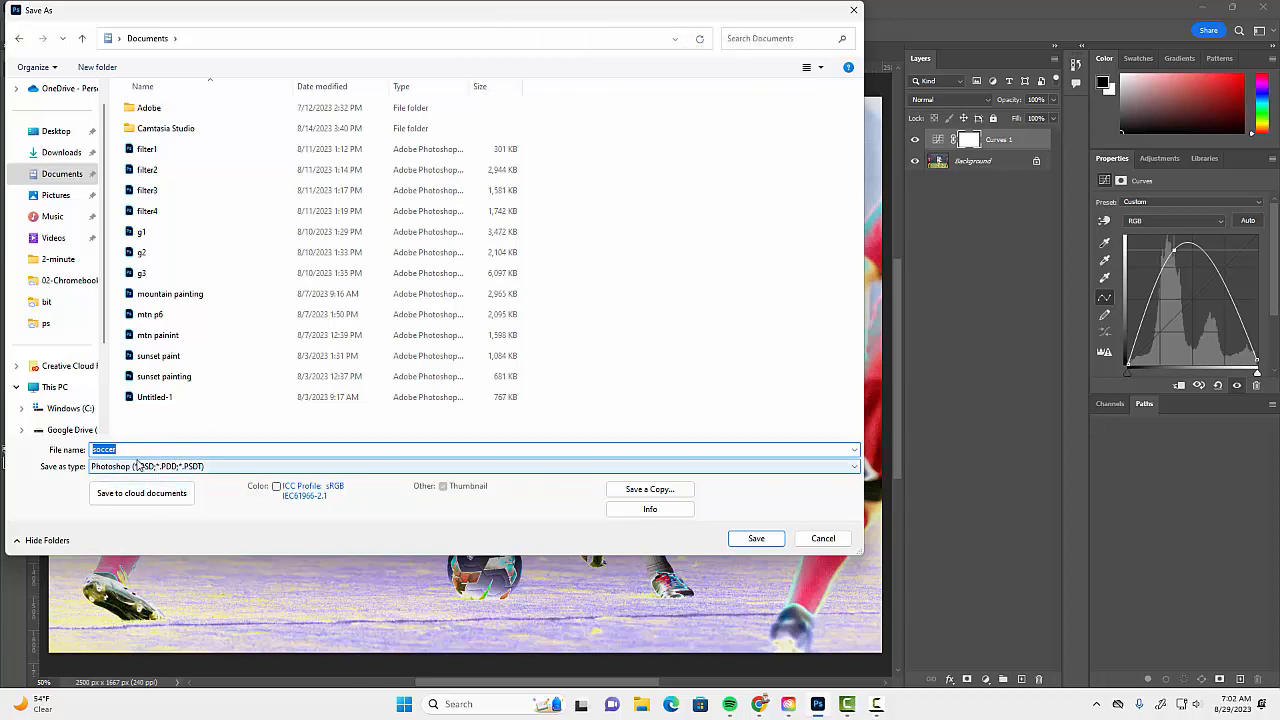
{"action": "key", "text": "ctrl+z"}
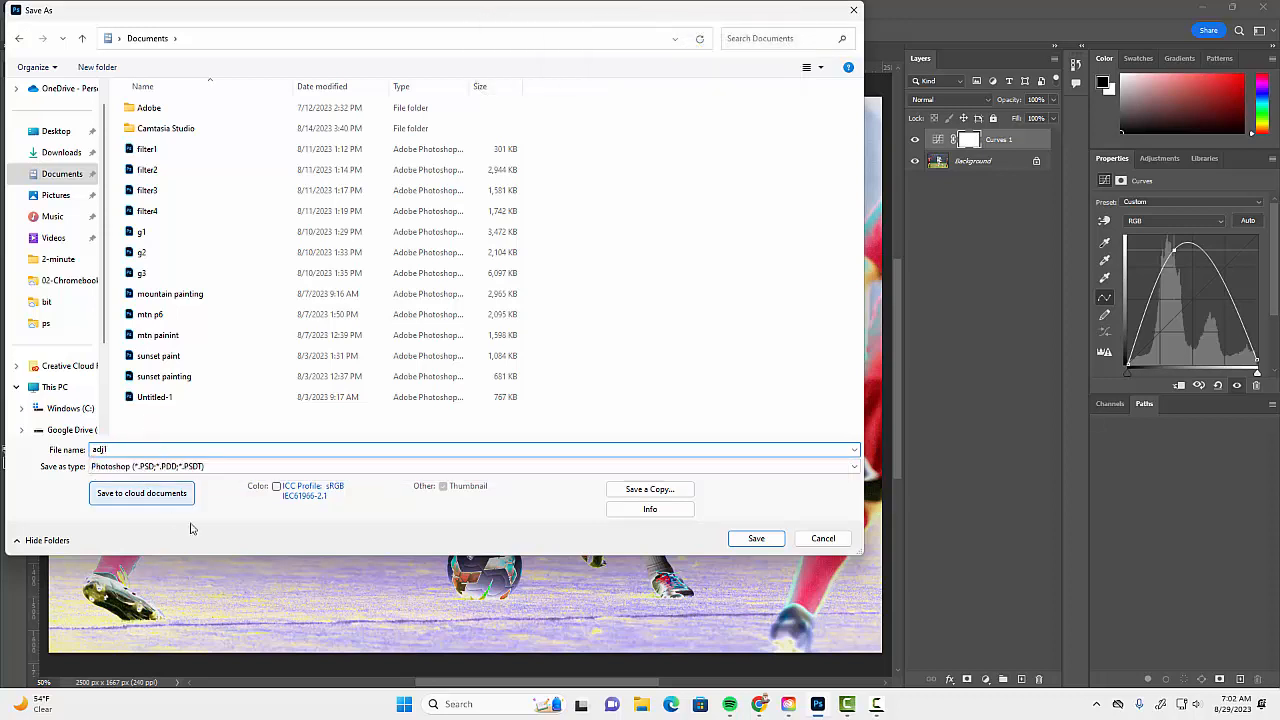
{"action": "left_click", "coordinate": [756, 540]}
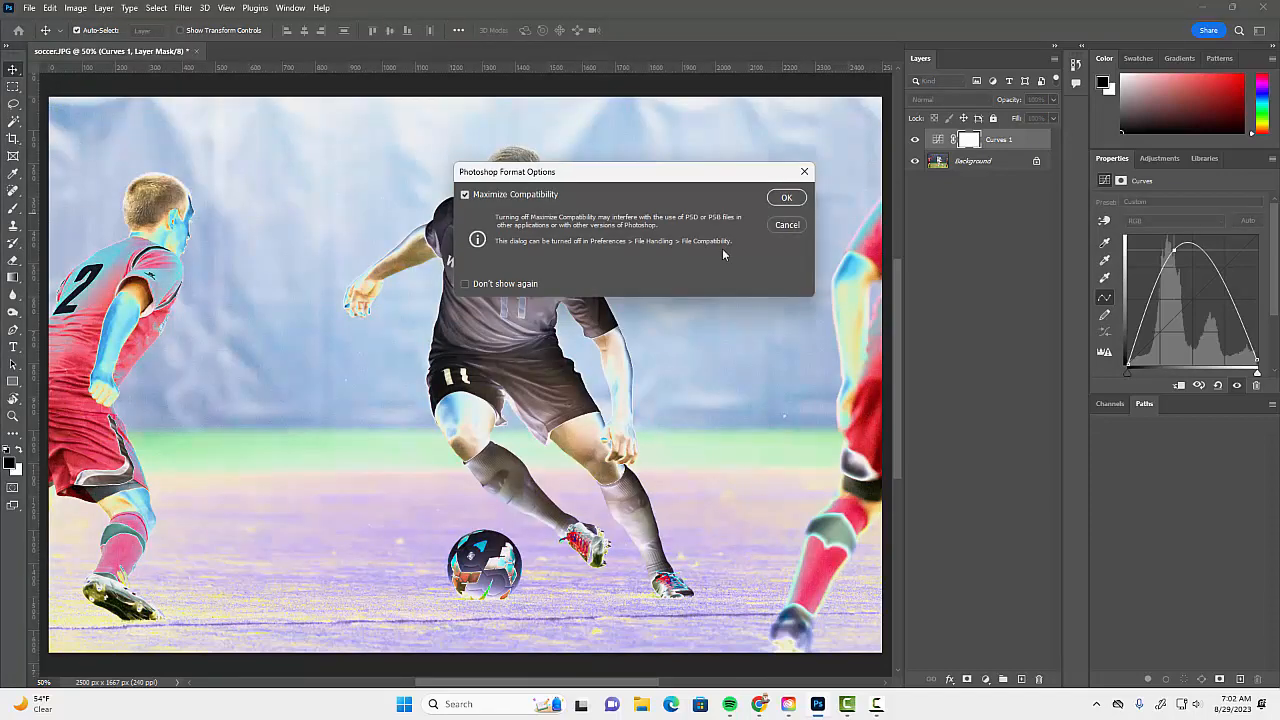
{"action": "left_click", "coordinate": [786, 198]}
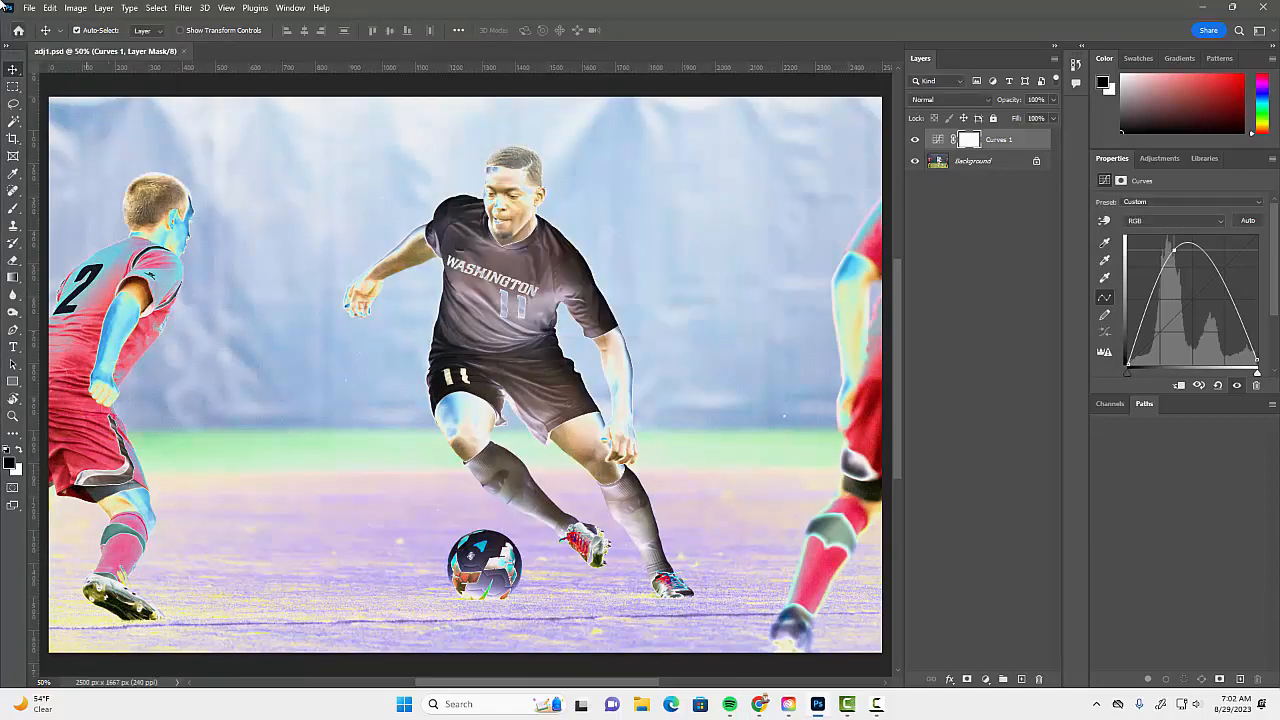
Open the cap_america JPG from Google Drive's 0000_classes > Digital_Media_Production > 01-Photoshop > 03-Daily_Assignments > 17-Adjustment_Layers folder.
{"action": "left_click", "coordinate": [31, 8]}
{"action": "left_click", "coordinate": [45, 31]}
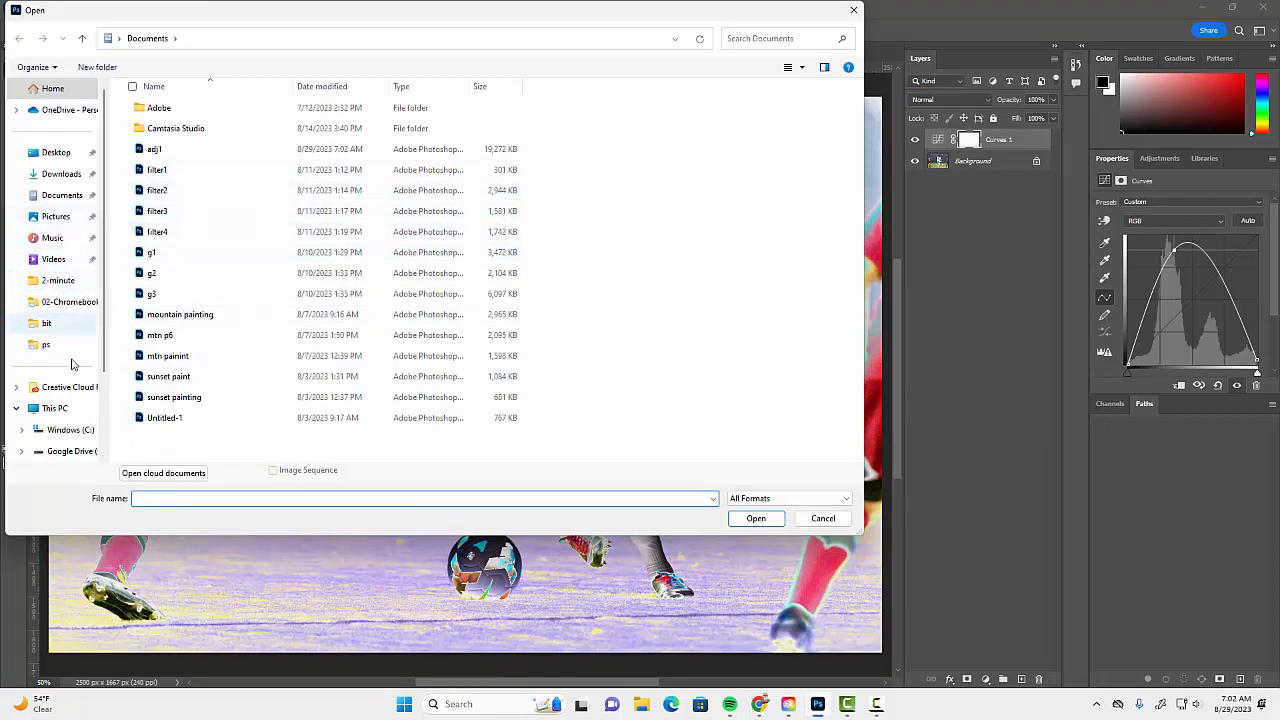
{"action": "scroll", "coordinate": [71, 437], "scroll_direction": "down", "scroll_amount": 2}
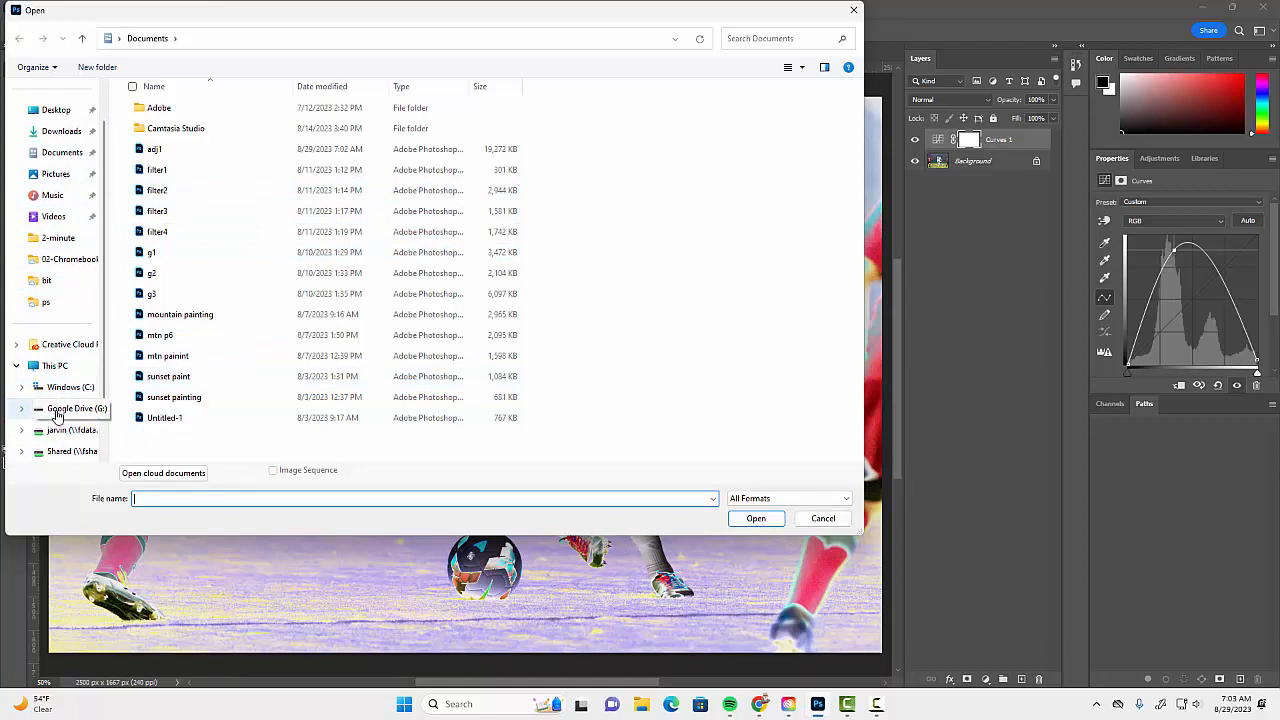
{"action": "left_click", "coordinate": [60, 408]}
{"action": "double_click", "coordinate": [140, 107]}
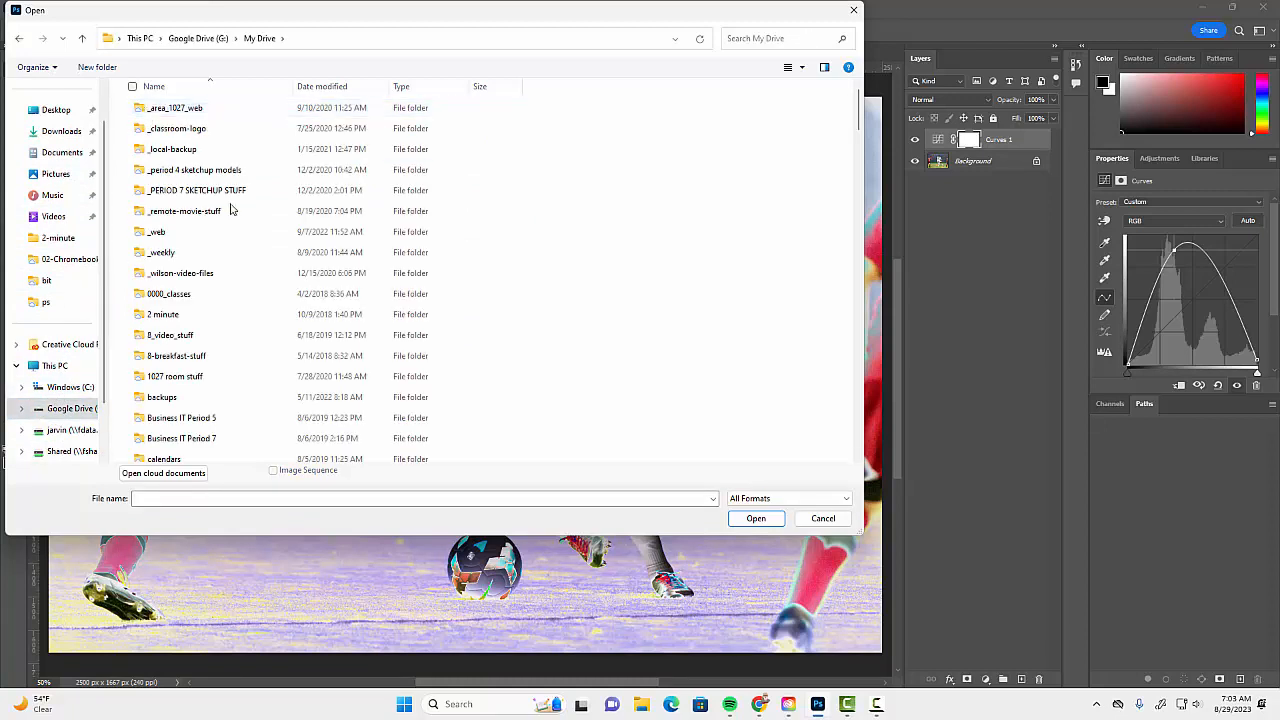
{"action": "double_click", "coordinate": [182, 293]}
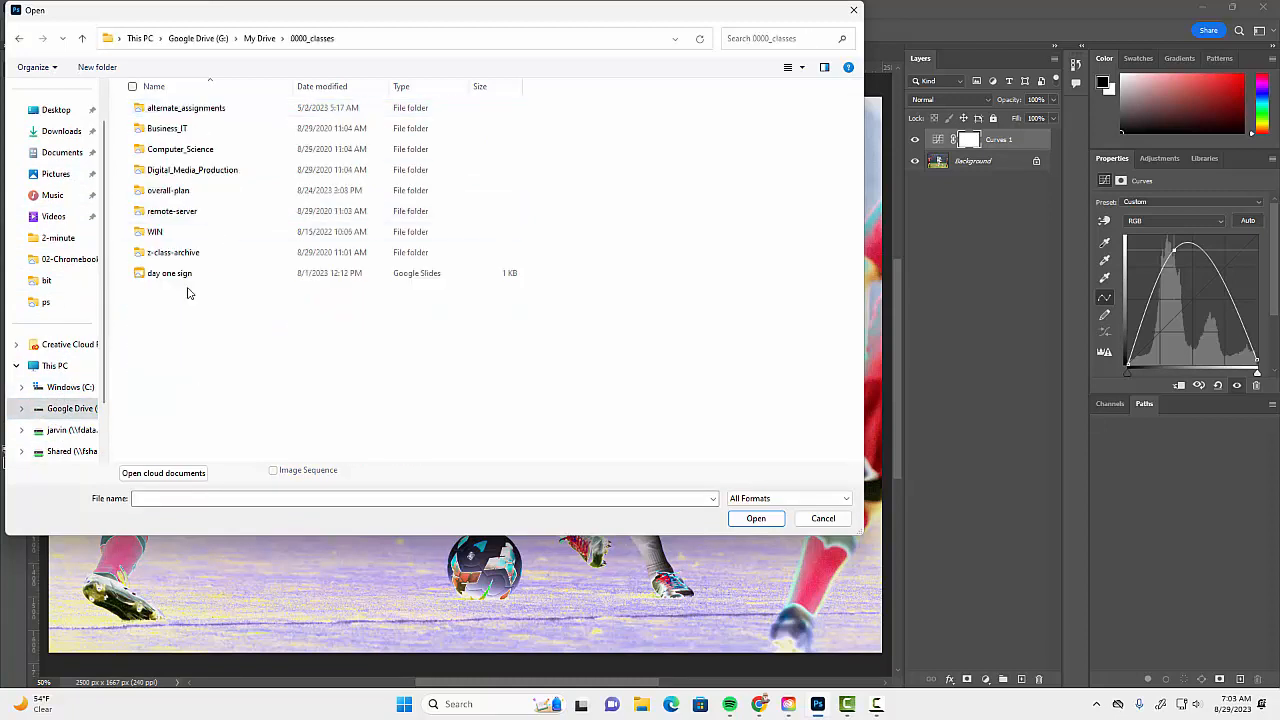
{"action": "double_click", "coordinate": [175, 170]}
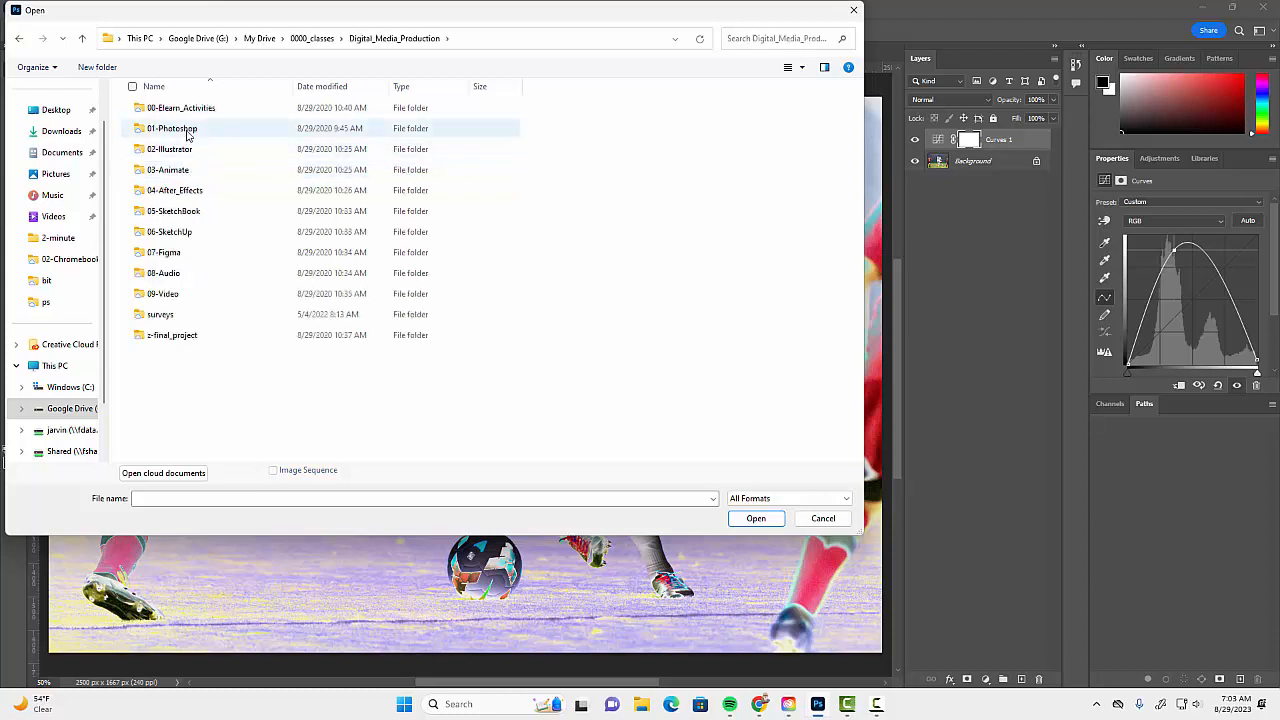
{"action": "double_click", "coordinate": [178, 128]}
{"action": "double_click", "coordinate": [188, 149]}
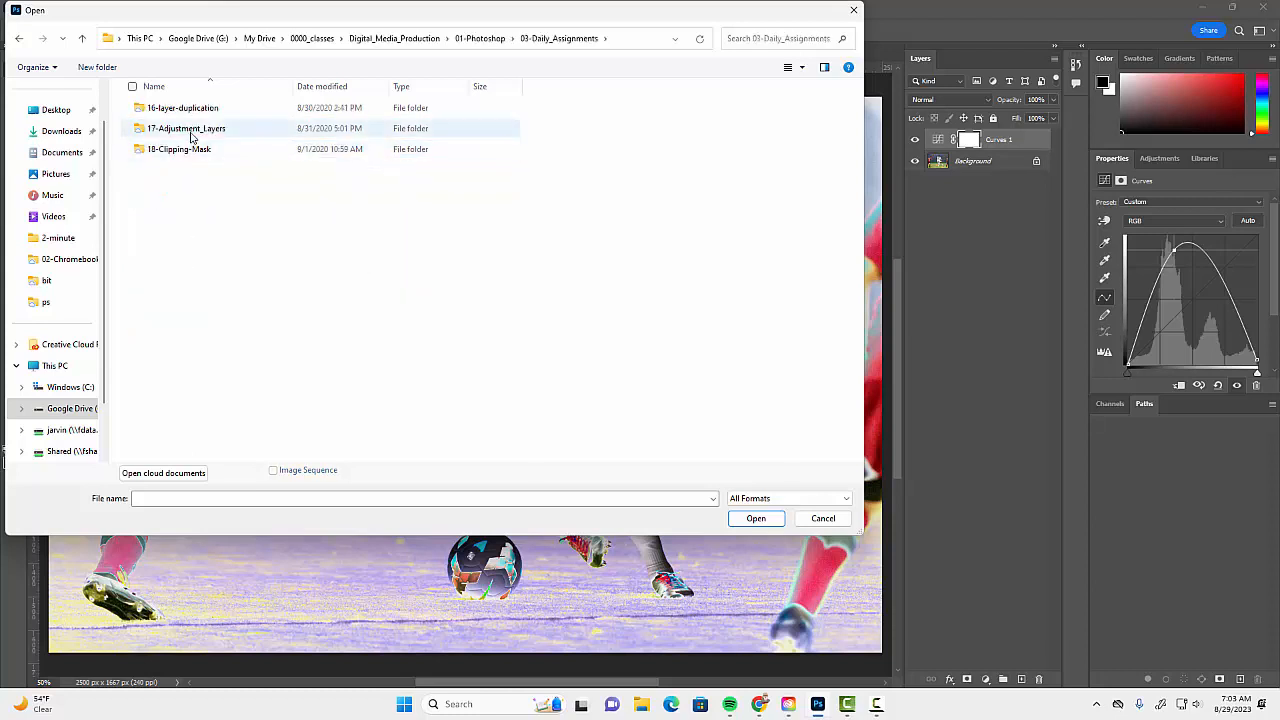
{"action": "double_click", "coordinate": [192, 128]}
{"action": "scroll", "coordinate": [193, 298], "scroll_direction": "down", "scroll_amount": 3}
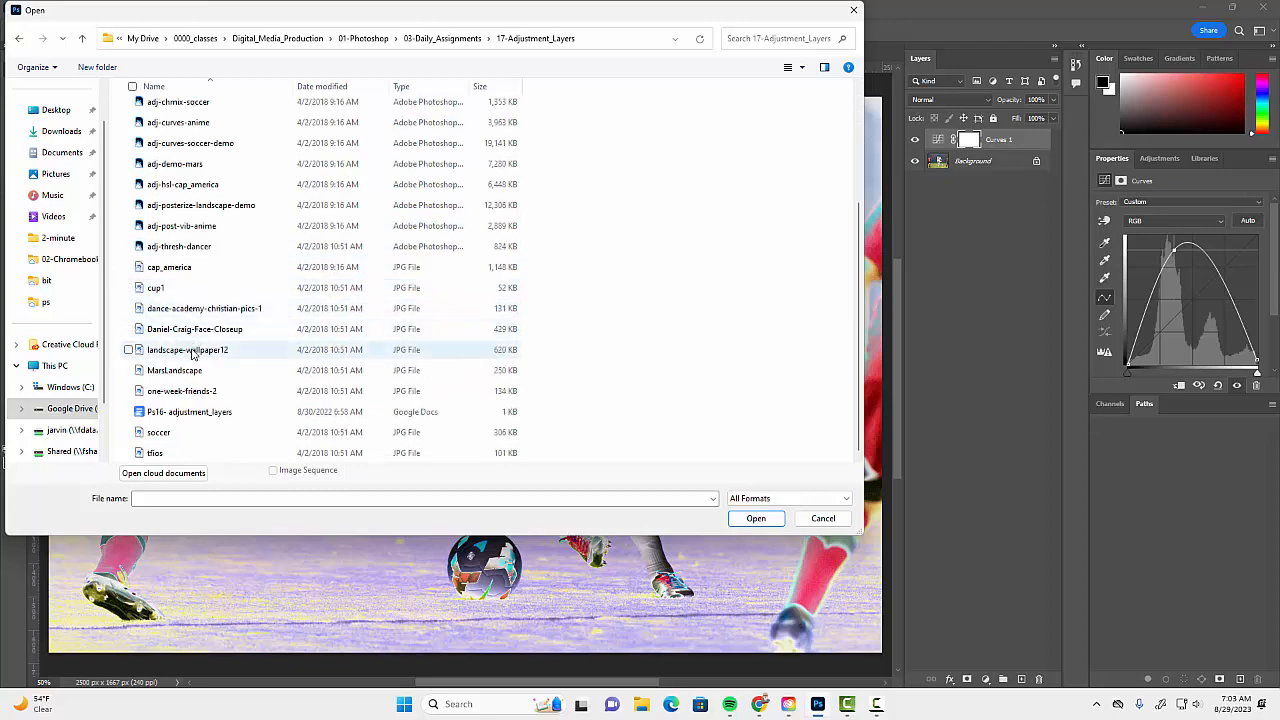
{"action": "double_click", "coordinate": [286, 275]}
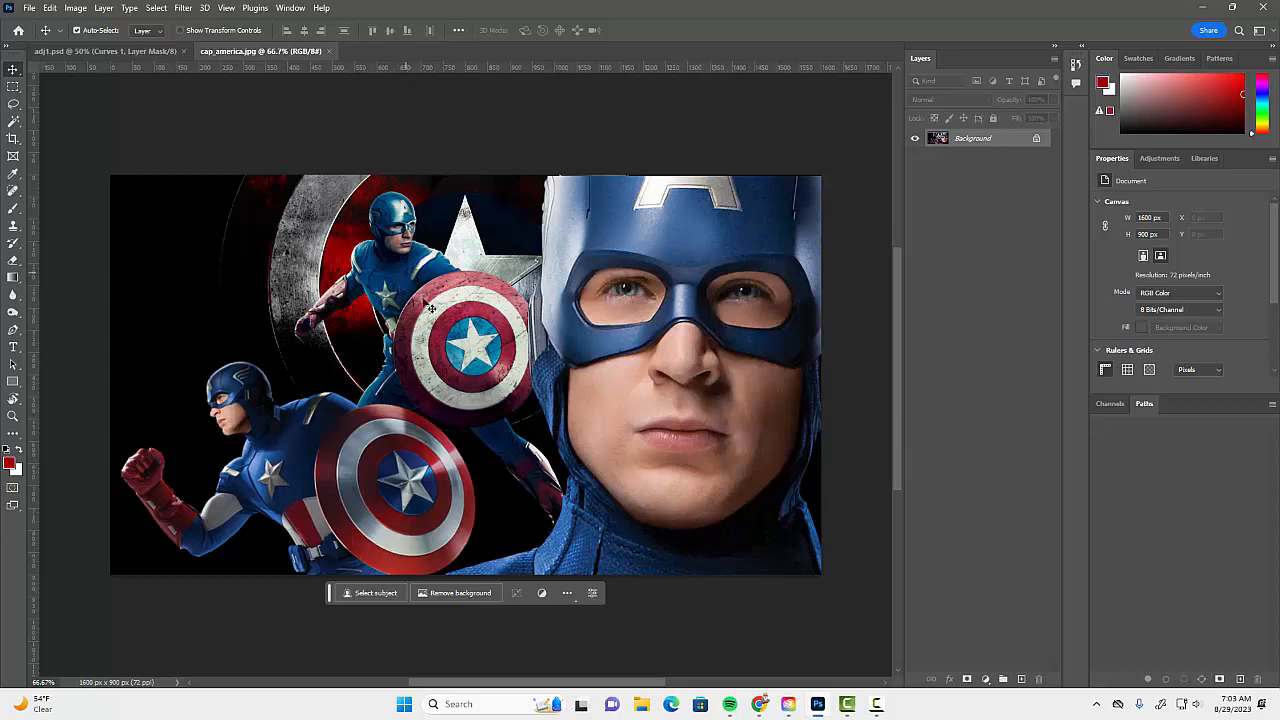
Add a Hue/Saturation adjustment layer above the Captain America image and set its Saturation to -100.
{"action": "left_click", "coordinate": [985, 681]}
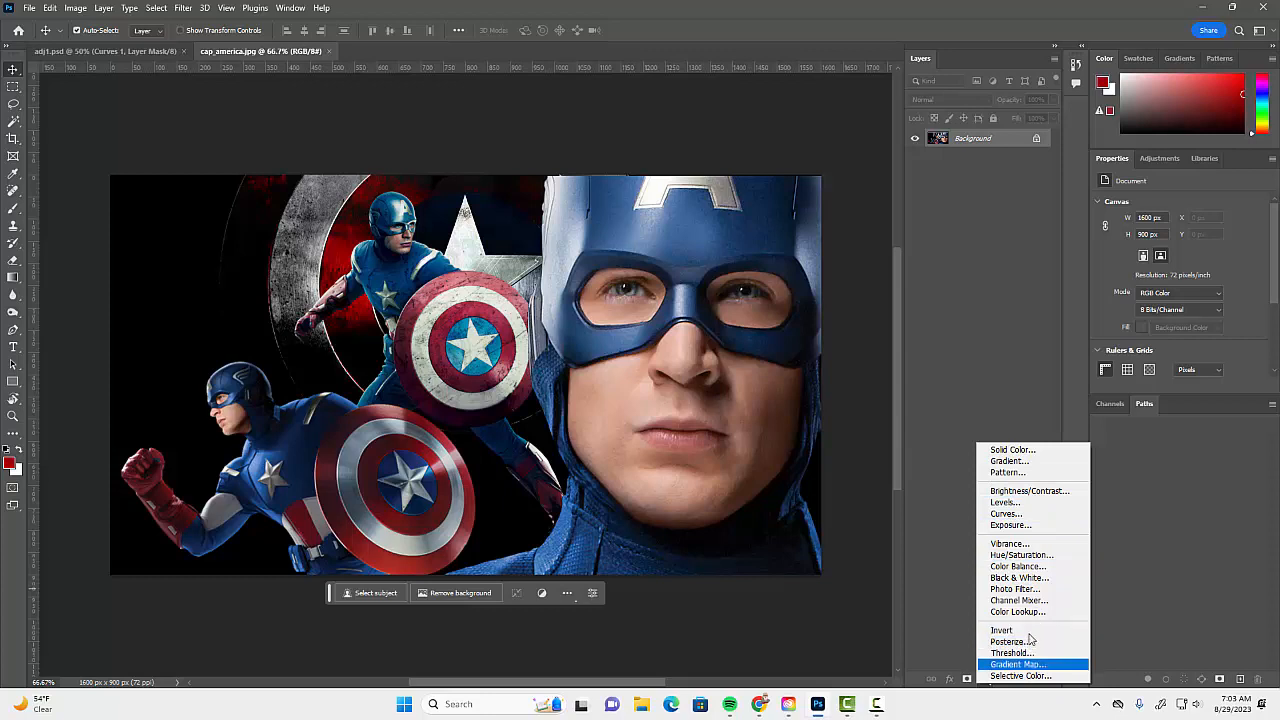
{"action": "left_click", "coordinate": [1028, 556]}
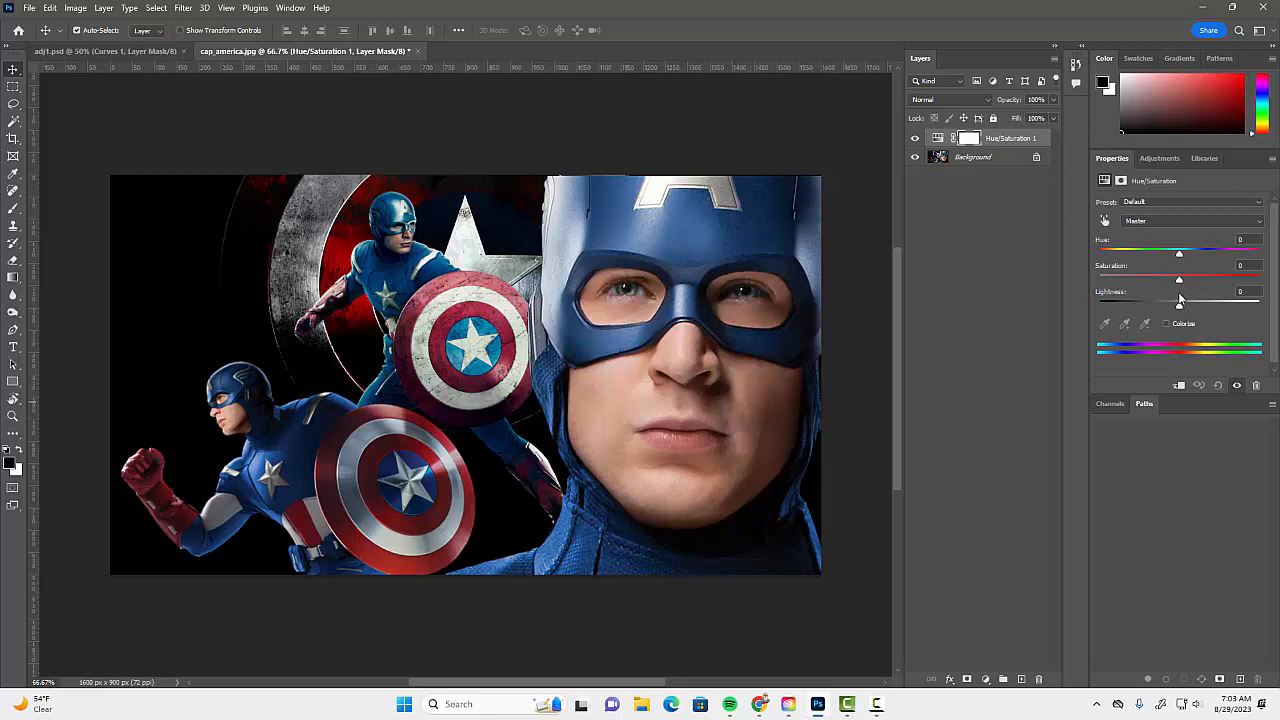
{"action": "left_click_drag", "start_coordinate": [1181, 284], "coordinate": [1098, 285]}
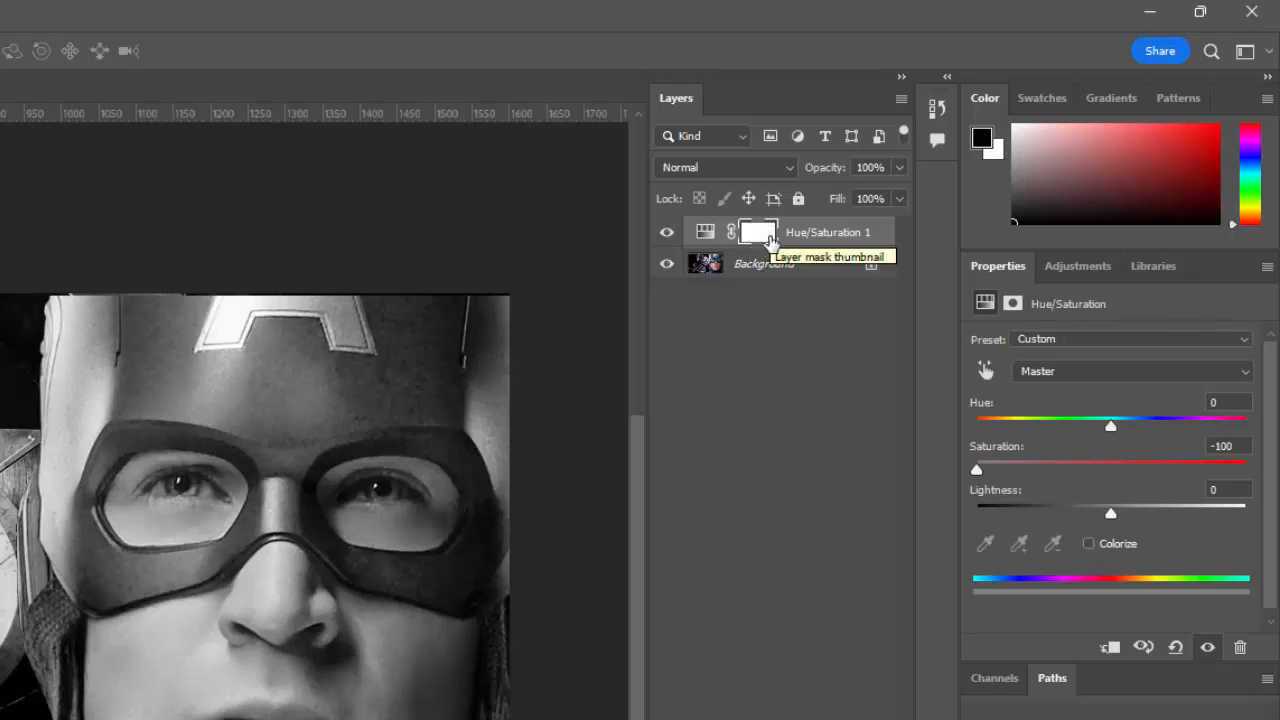
Paint black with a 150 px Brush on the Hue/Saturation mask over the large Captain America's helmet, face and suit to restore their color.
{"action": "key", "text": "b"}
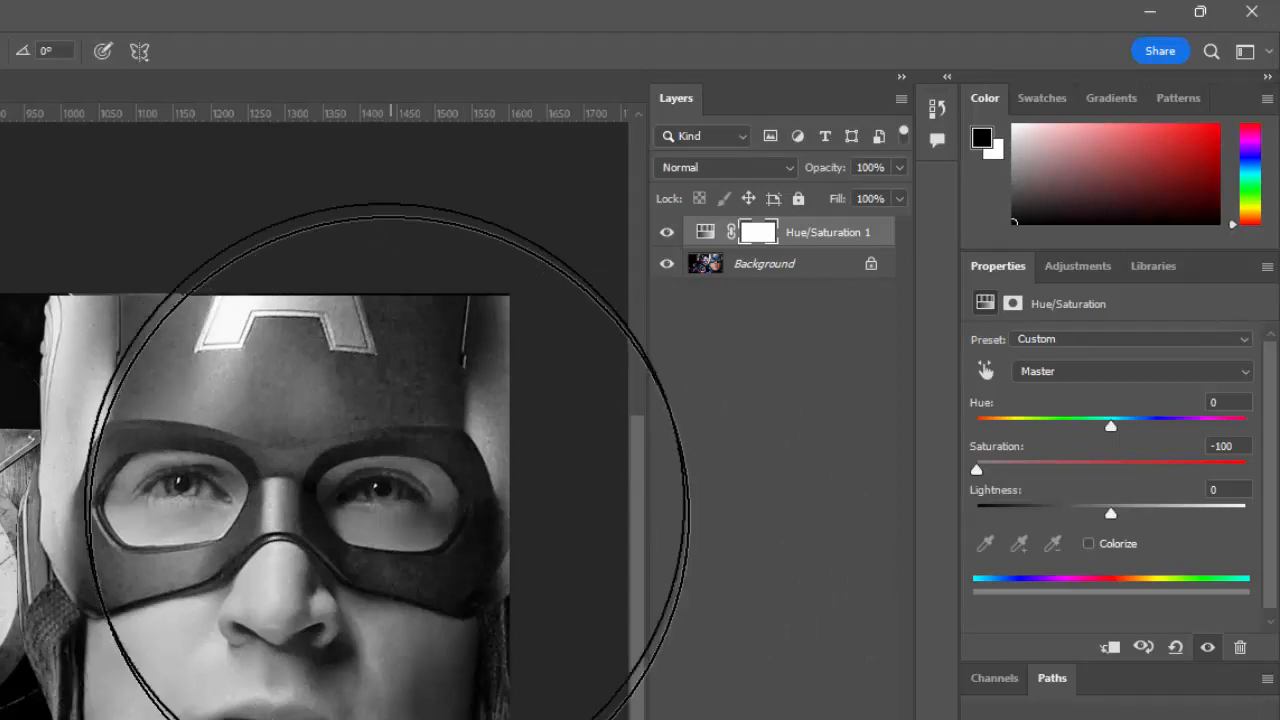
{"action": "key", "text": "bracketleft"}
{"action": "key", "text": "bracketleft"}
{"action": "key", "text": "bracketleft"}
{"action": "key", "text": "bracketleft"}
{"action": "key", "text": "bracketleft"}
{"action": "key", "text": "bracketleft"}
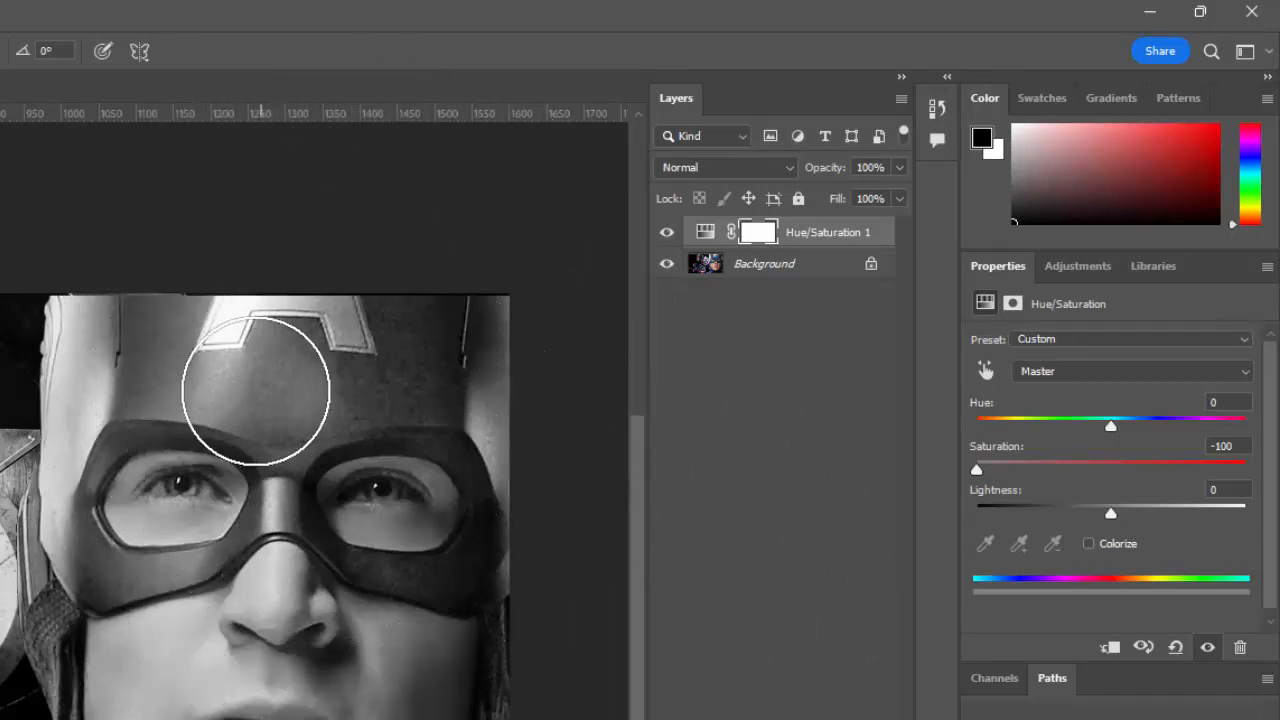
{"action": "key", "text": "bracketleft"}
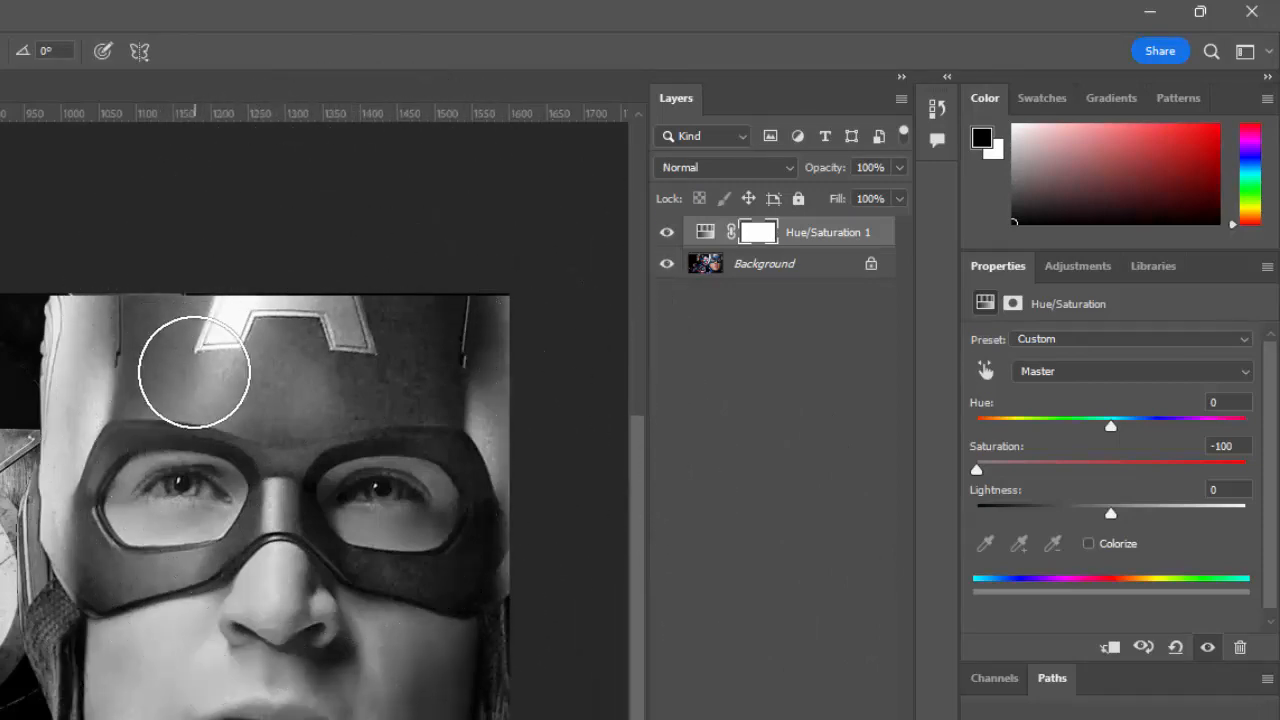
{"action": "left_click_drag", "start_coordinate": [194, 371], "coordinate": [200, 350]}
{"action": "mouse_move", "coordinate": [265, 400]}
{"action": "left_mouse_down"}
{"action": "mouse_move", "coordinate": [342, 360]}
{"action": "mouse_move", "coordinate": [471, 350]}
{"action": "mouse_move", "coordinate": [460, 430]}
{"action": "left_mouse_up"}
{"action": "left_click_drag", "start_coordinate": [363, 480], "coordinate": [346, 570]}
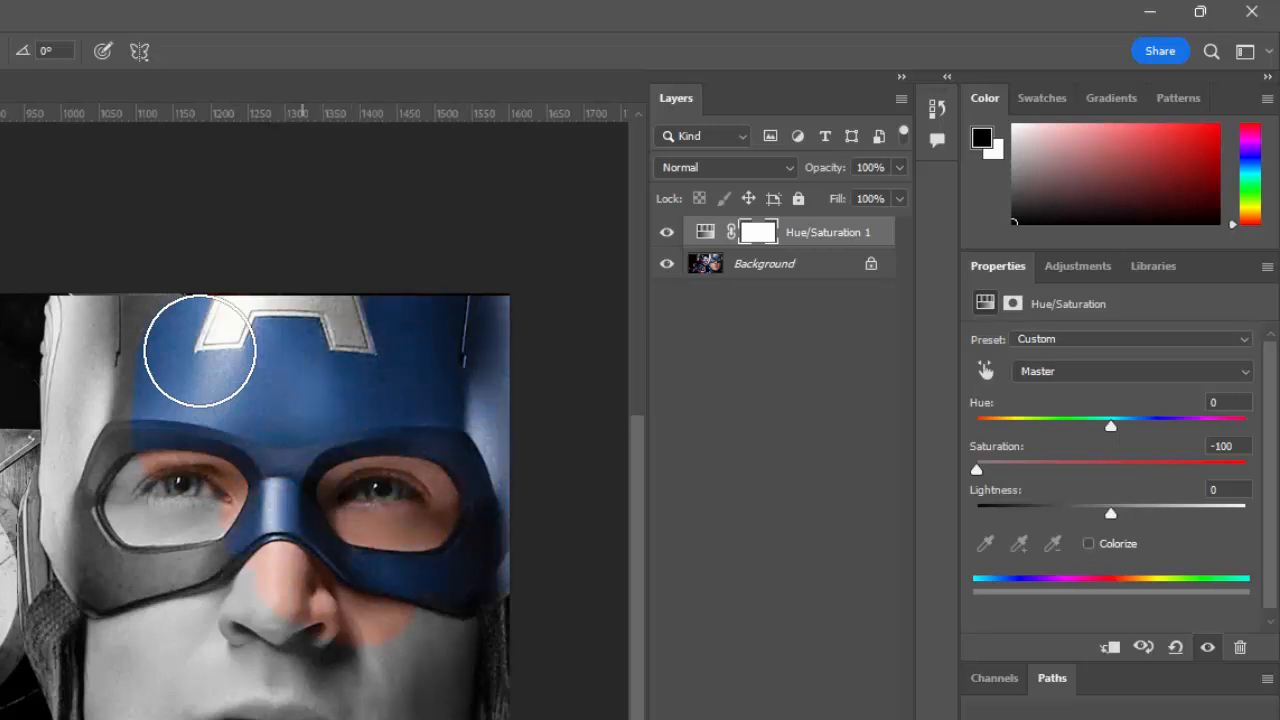
{"action": "mouse_move", "coordinate": [303, 585]}
{"action": "left_mouse_down"}
{"action": "mouse_move", "coordinate": [214, 565]}
{"action": "mouse_move", "coordinate": [172, 490]}
{"action": "mouse_move", "coordinate": [98, 428]}
{"action": "left_mouse_up"}
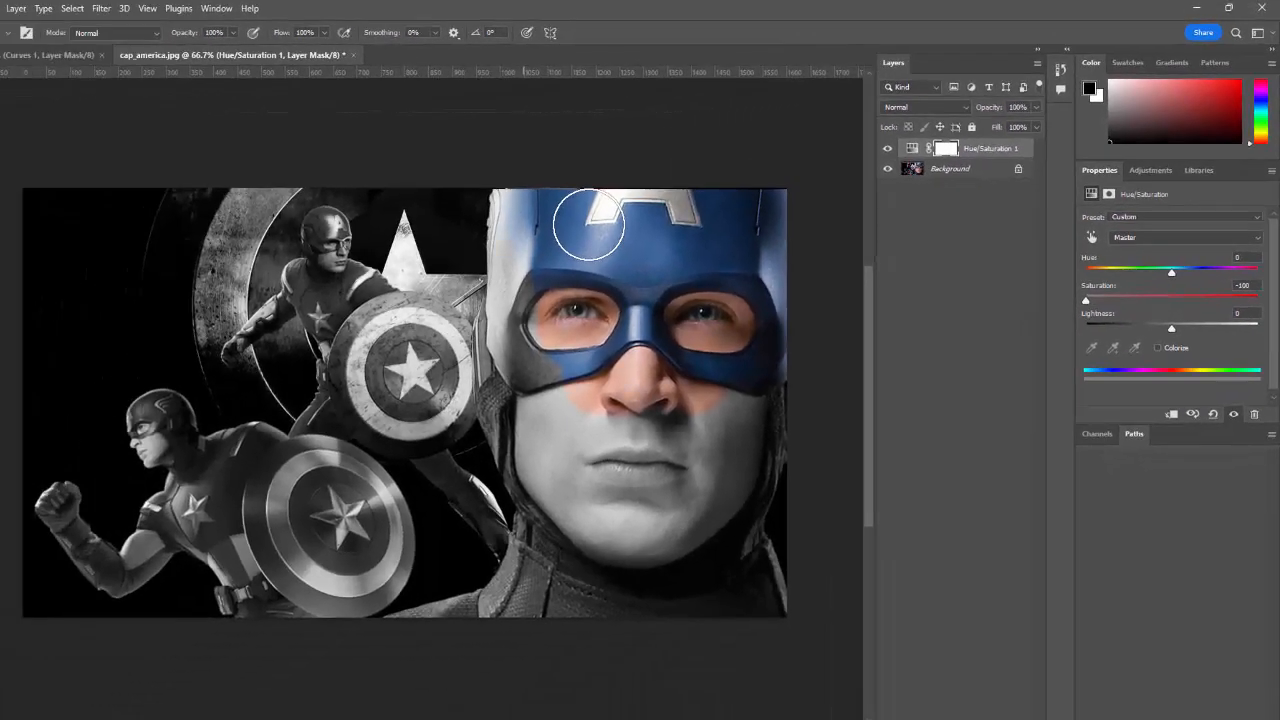
{"action": "mouse_move", "coordinate": [524, 300]}
{"action": "left_mouse_down"}
{"action": "mouse_move", "coordinate": [520, 345]}
{"action": "mouse_move", "coordinate": [540, 375]}
{"action": "left_mouse_up"}
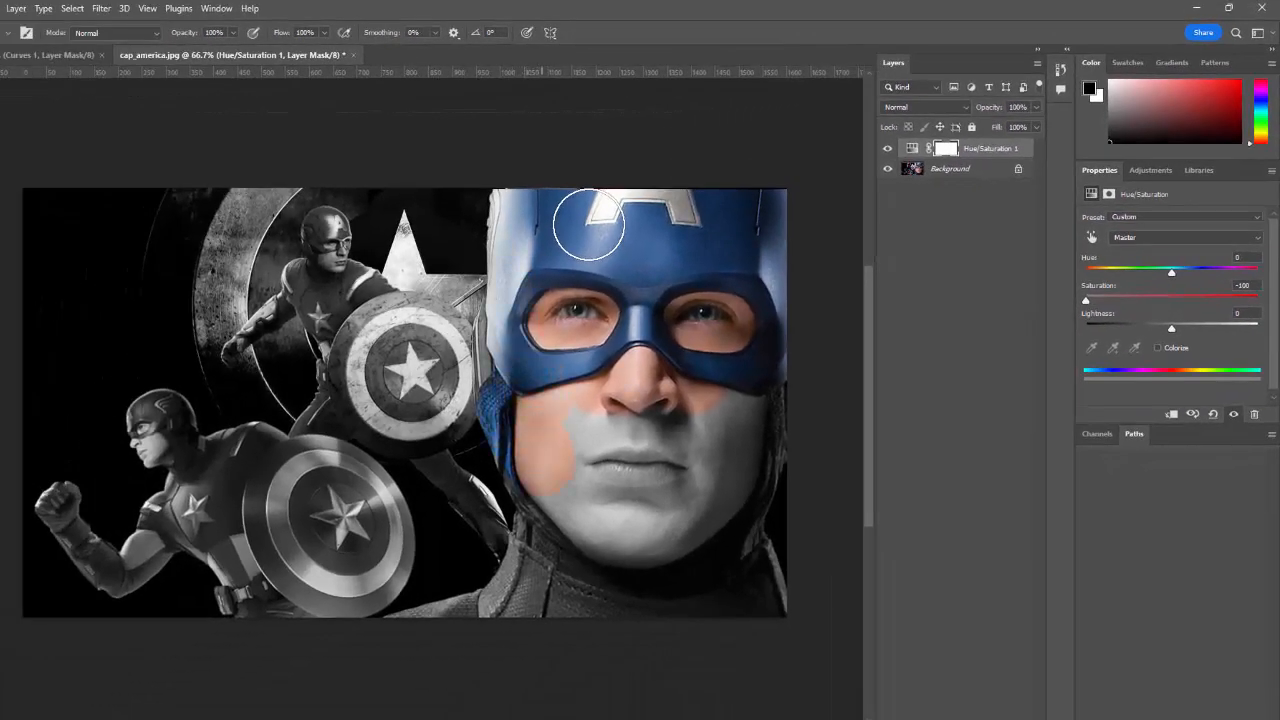
{"action": "mouse_move", "coordinate": [586, 488]}
{"action": "left_mouse_down"}
{"action": "mouse_move", "coordinate": [625, 455]}
{"action": "mouse_move", "coordinate": [648, 470]}
{"action": "mouse_move", "coordinate": [694, 445]}
{"action": "left_mouse_up"}
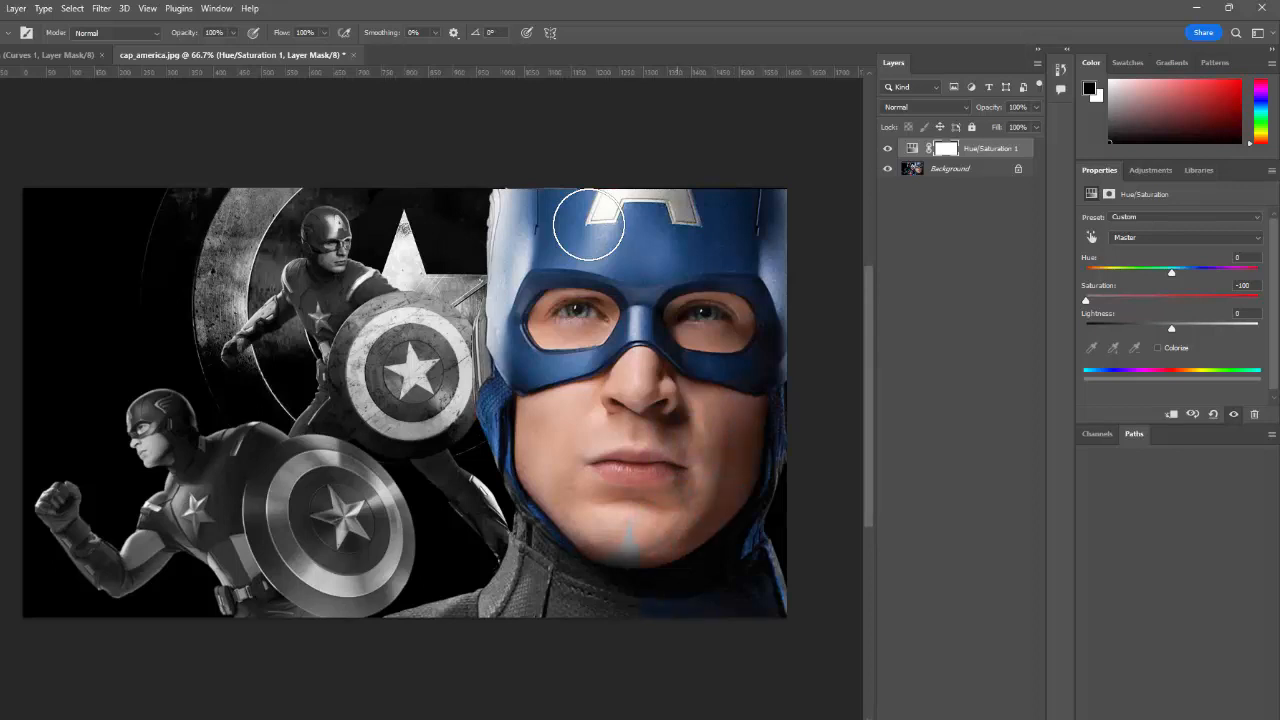
{"action": "mouse_move", "coordinate": [612, 610]}
{"action": "left_mouse_down"}
{"action": "mouse_move", "coordinate": [526, 582]}
{"action": "mouse_move", "coordinate": [420, 612]}
{"action": "left_mouse_up"}
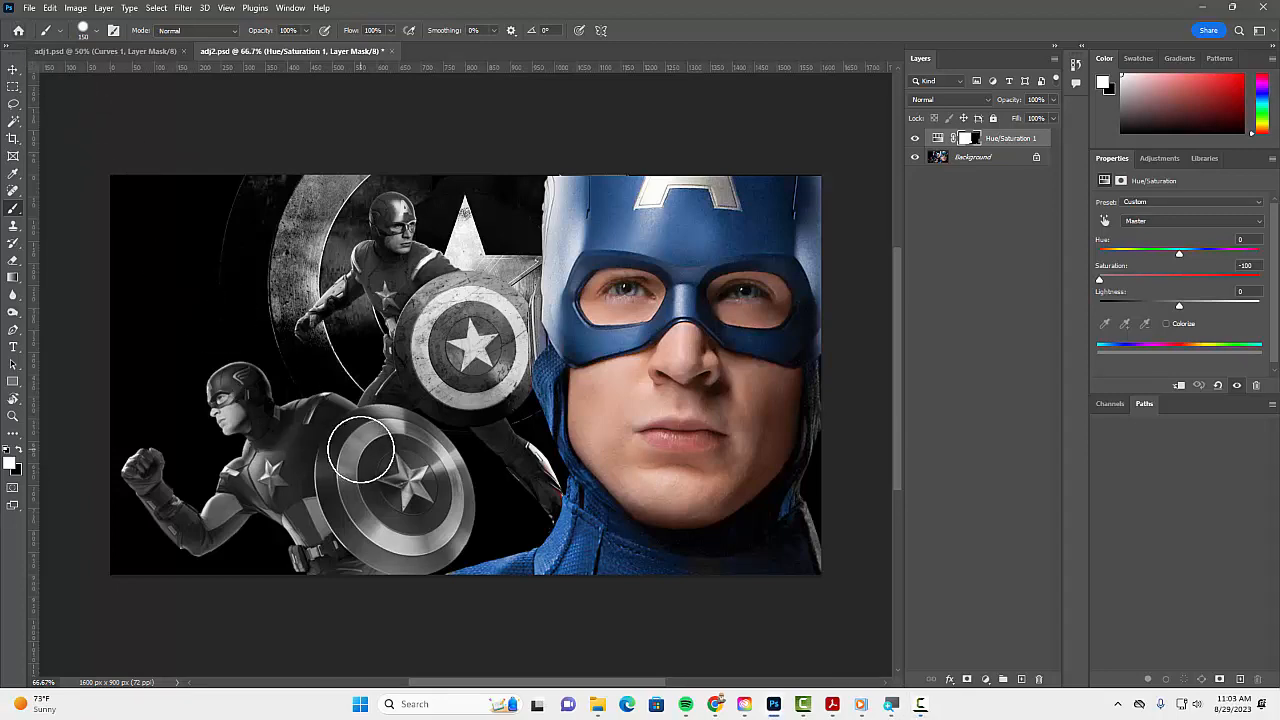
Open the recent file dance-academy-christian-pics-1.jpg and add a Threshold adjustment layer above its background.
{"action": "left_click", "coordinate": [18, 30]}
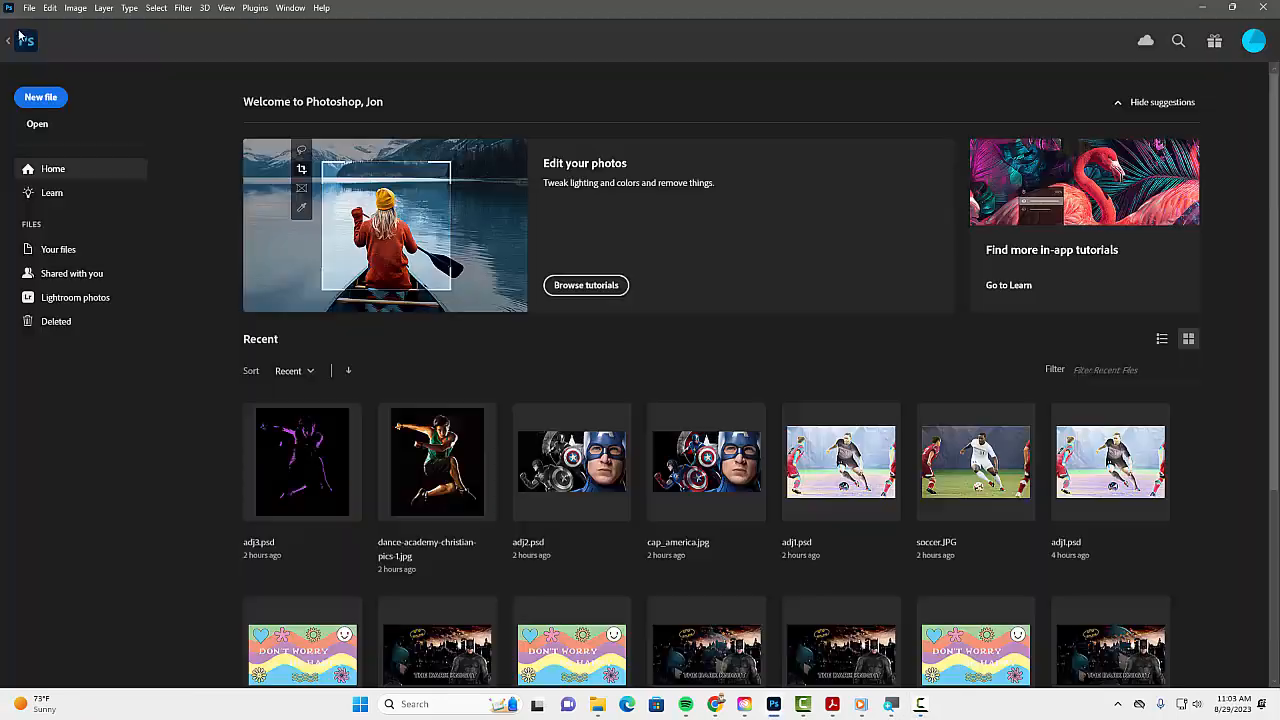
{"action": "left_click", "coordinate": [458, 484]}
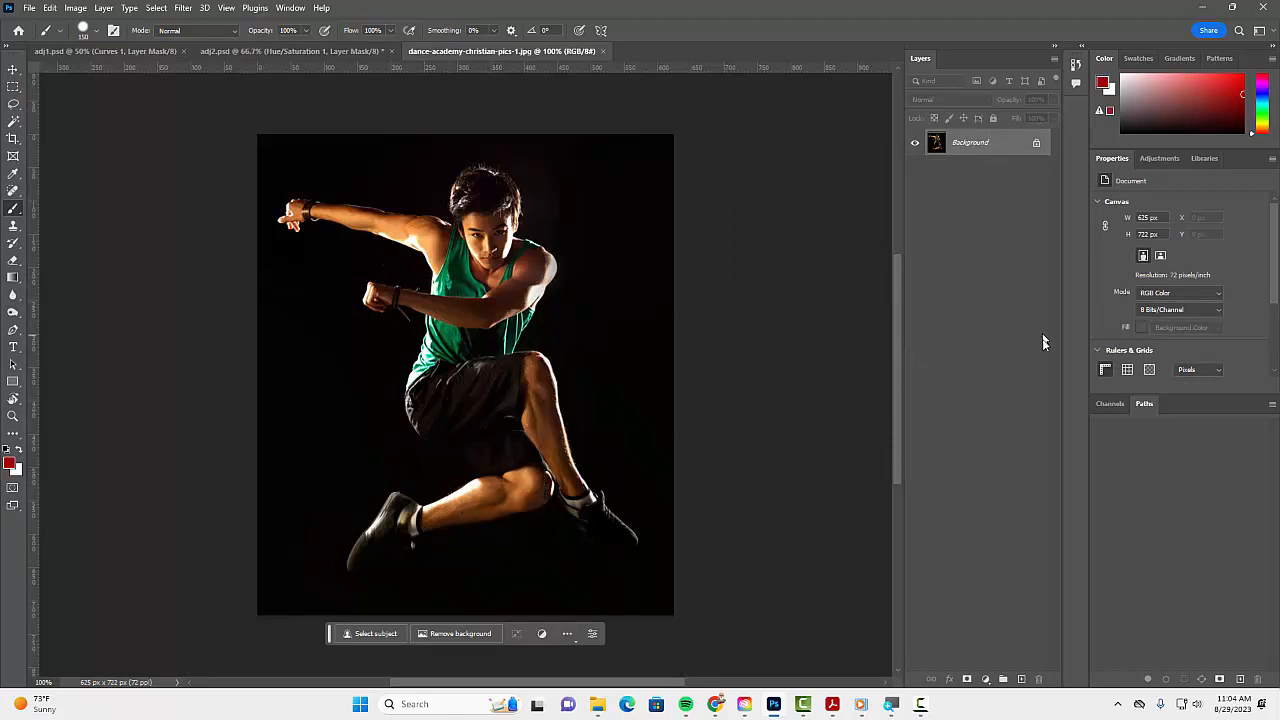
{"action": "left_click", "coordinate": [985, 680]}
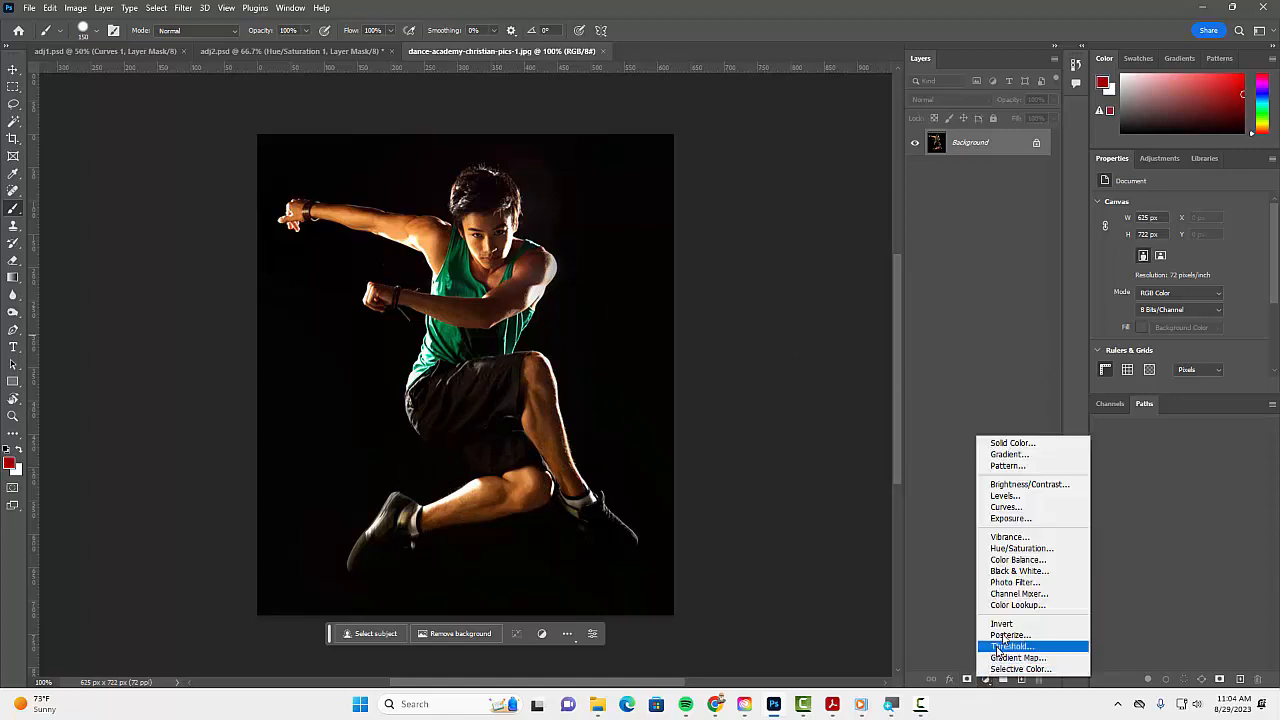
{"action": "left_click", "coordinate": [1021, 646]}
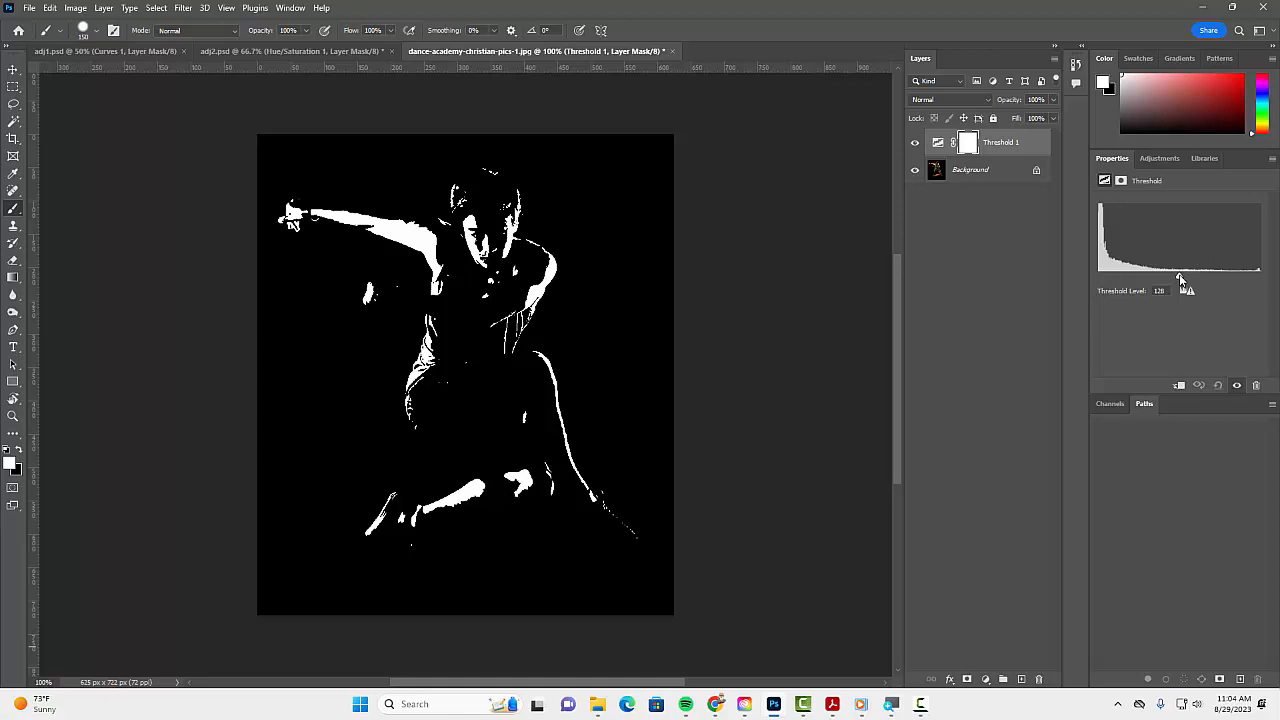
Set the Threshold adjustment's level to 106 for the dancer image.
{"action": "left_click_drag", "start_coordinate": [1179, 272], "coordinate": [1096, 274]}
{"action": "left_click_drag", "start_coordinate": [1122, 272], "coordinate": [1160, 282]}
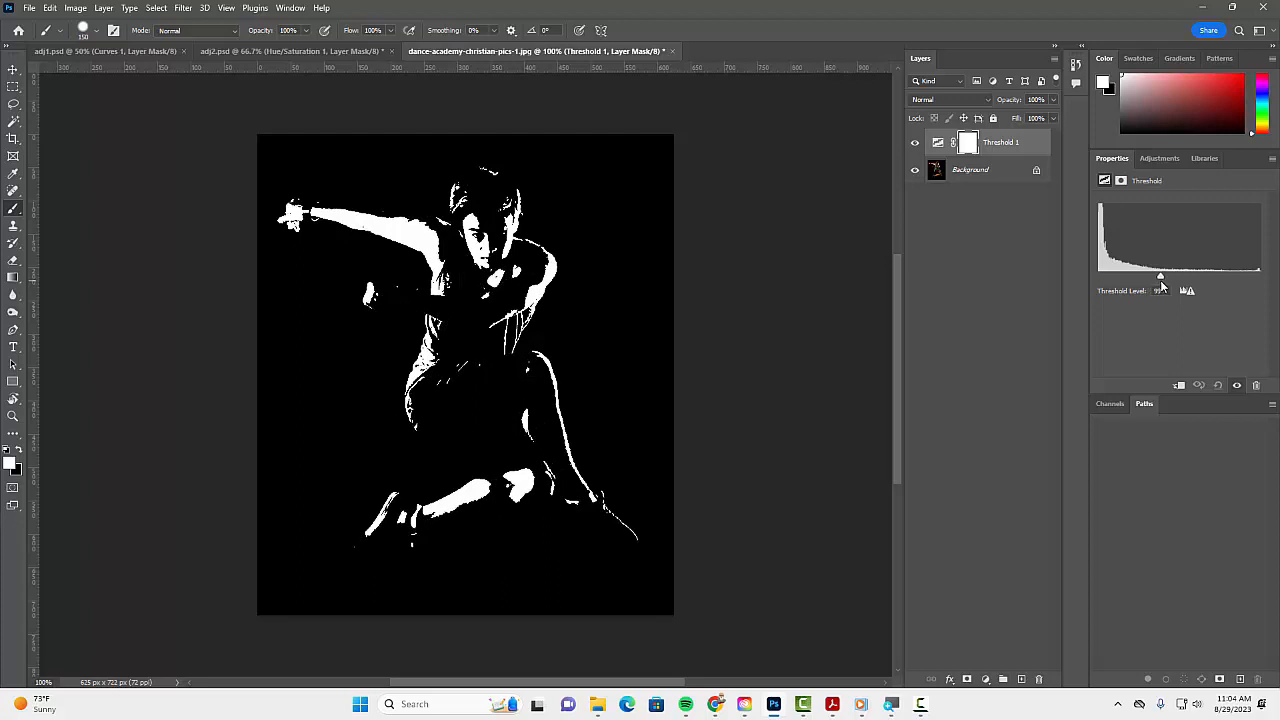
{"action": "left_click_drag", "start_coordinate": [1161, 285], "coordinate": [1165, 282]}
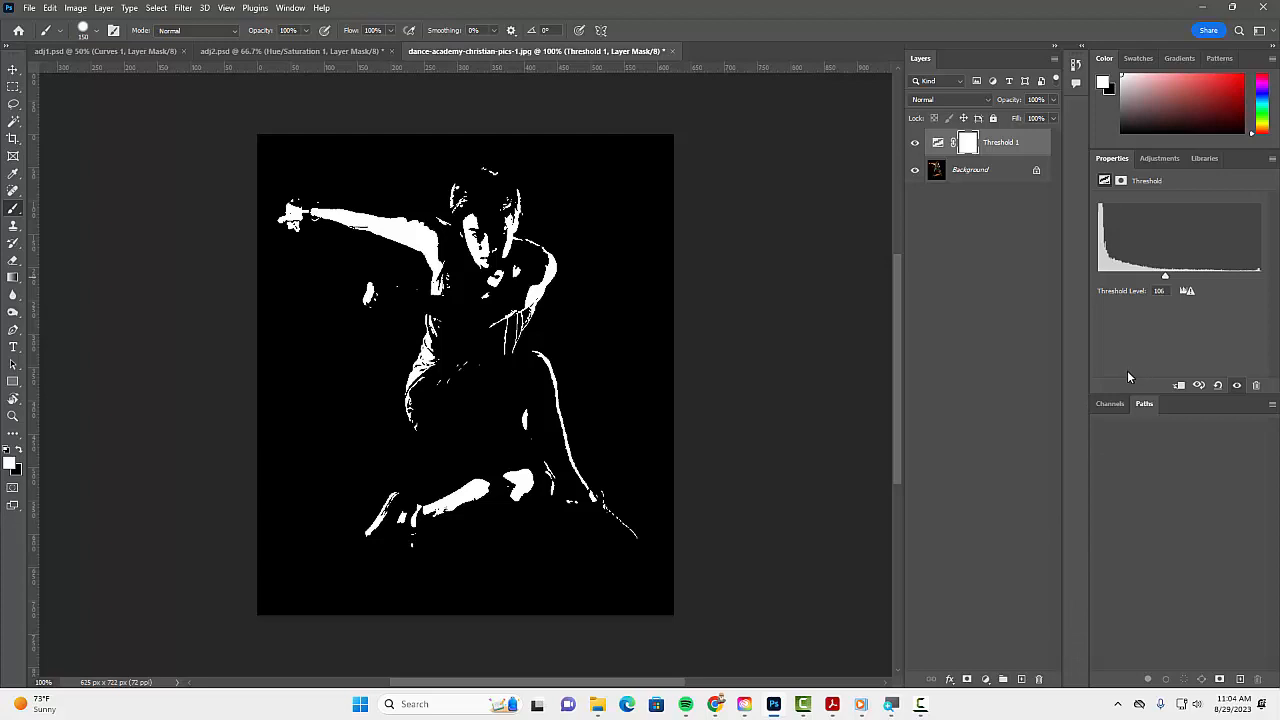
Add a Gradient Map adjustment layer above the Threshold layer and apply the magenta-to-dark-purple preset from the Purples group.
{"action": "left_click", "coordinate": [986, 680]}
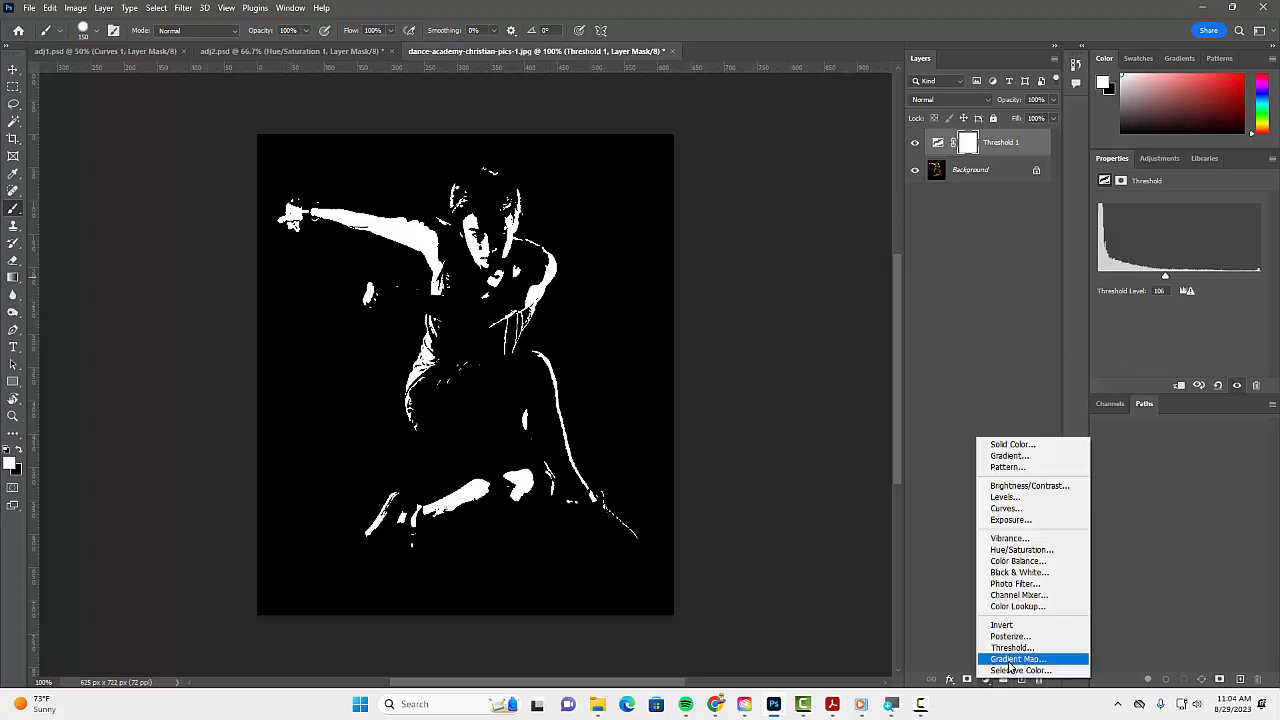
{"action": "left_click", "coordinate": [1010, 660]}
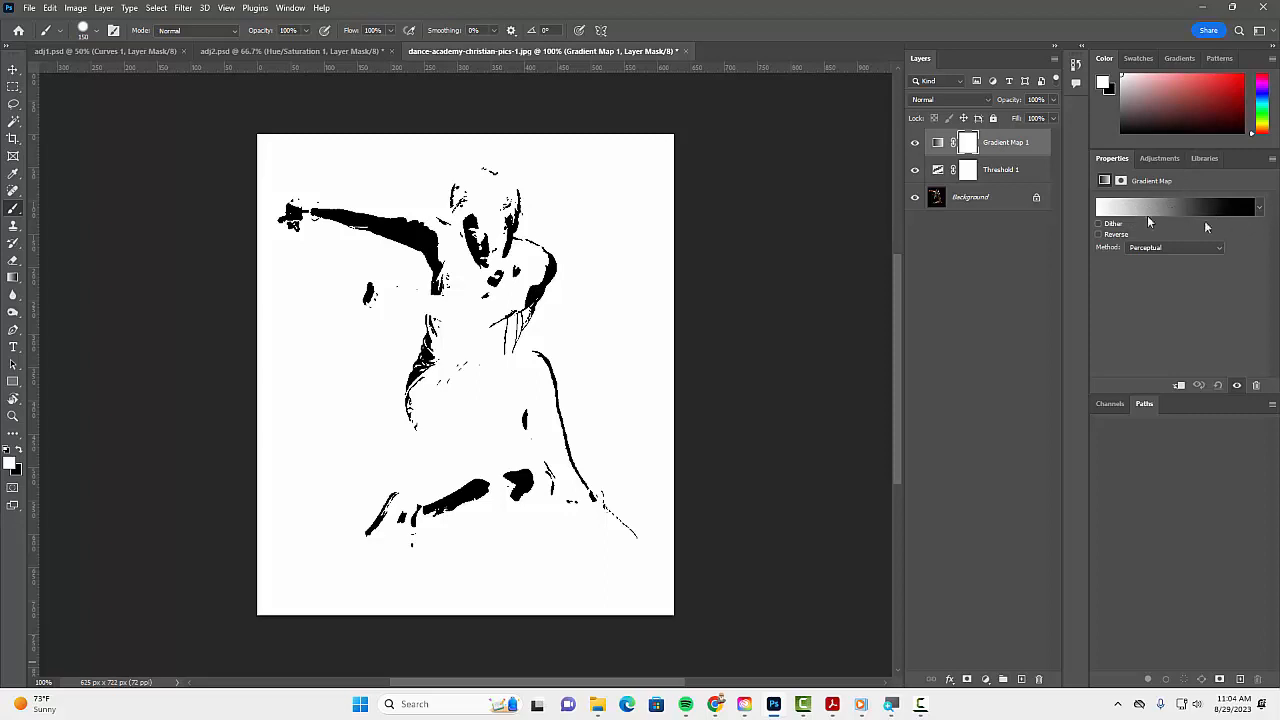
{"action": "left_click", "coordinate": [1259, 208]}
{"action": "scroll", "coordinate": [1184, 290], "scroll_direction": "down", "scroll_amount": 5}
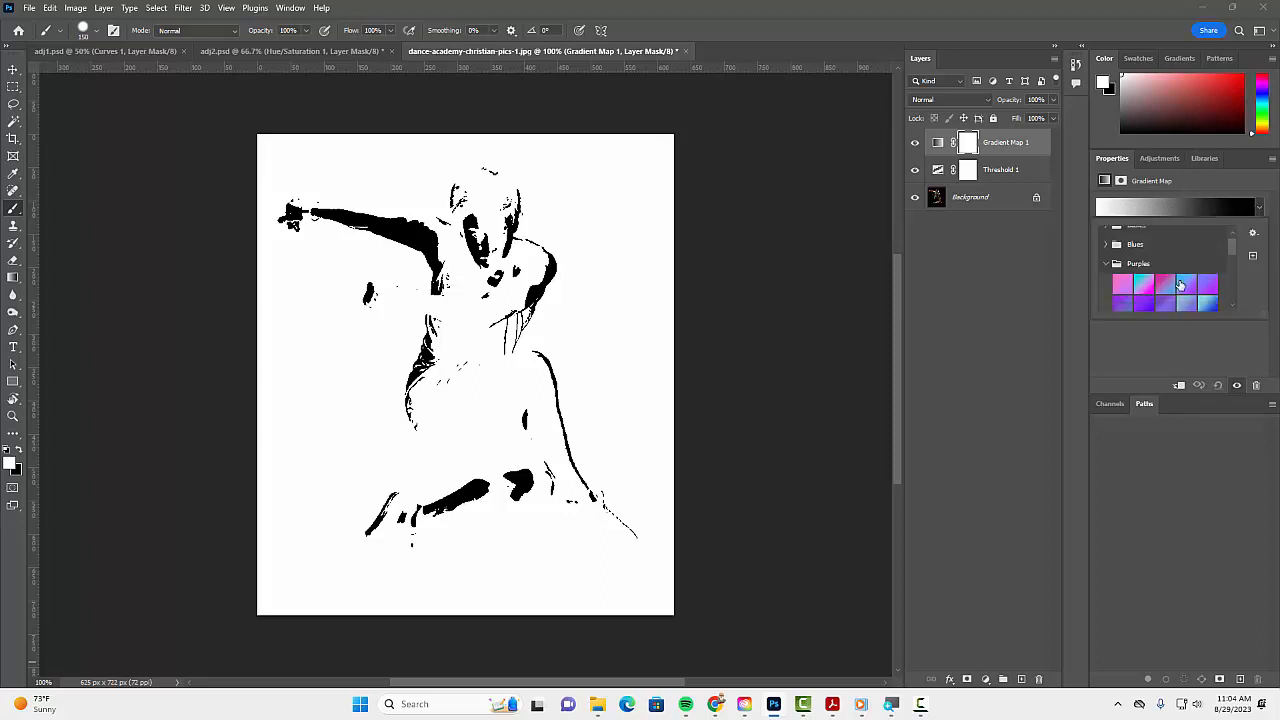
{"action": "left_click", "coordinate": [1187, 287]}
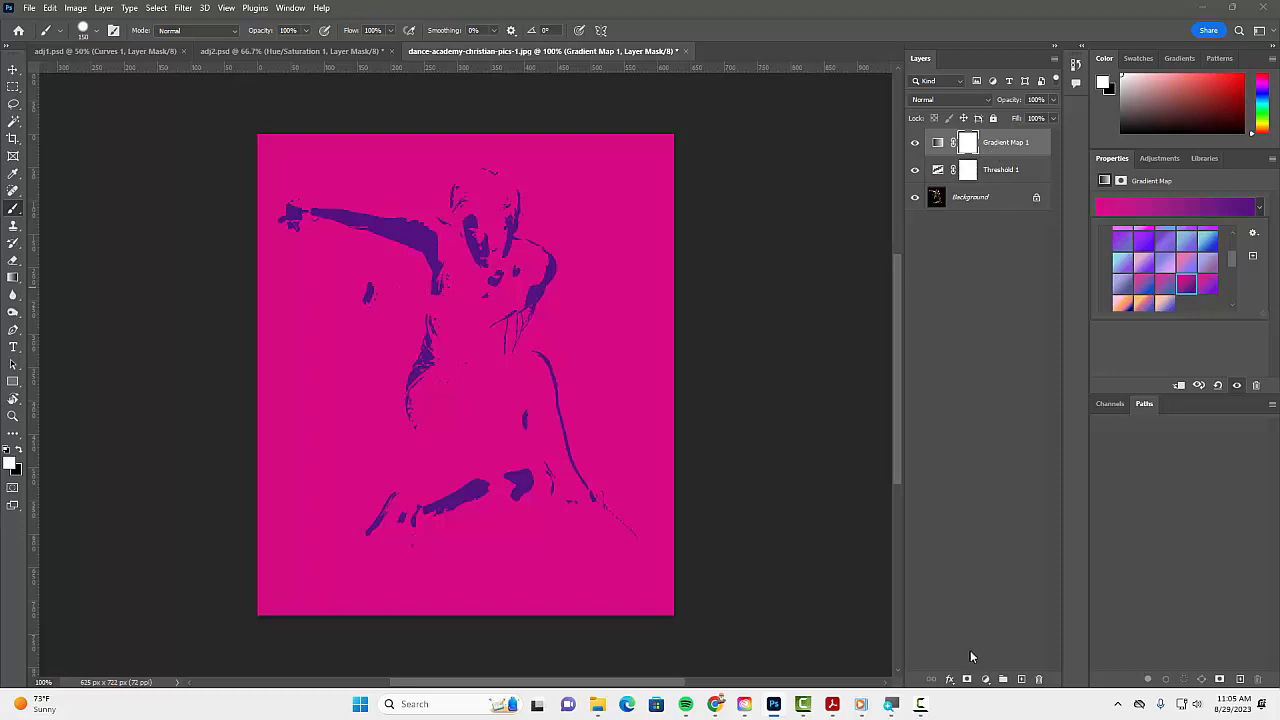
Set the Gradient Map layer's blend mode to Darker Color.
{"action": "left_click", "coordinate": [940, 99]}
{"action": "left_click", "coordinate": [940, 99]}
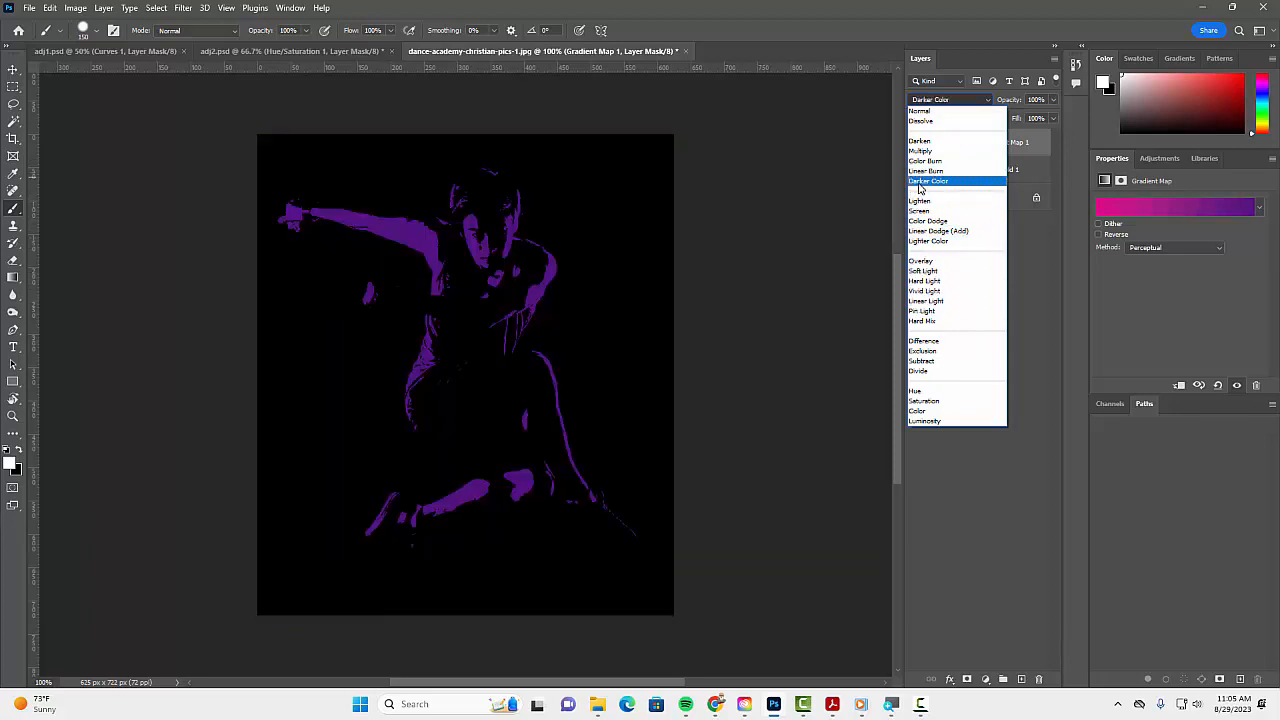
{"action": "left_click", "coordinate": [920, 181]}
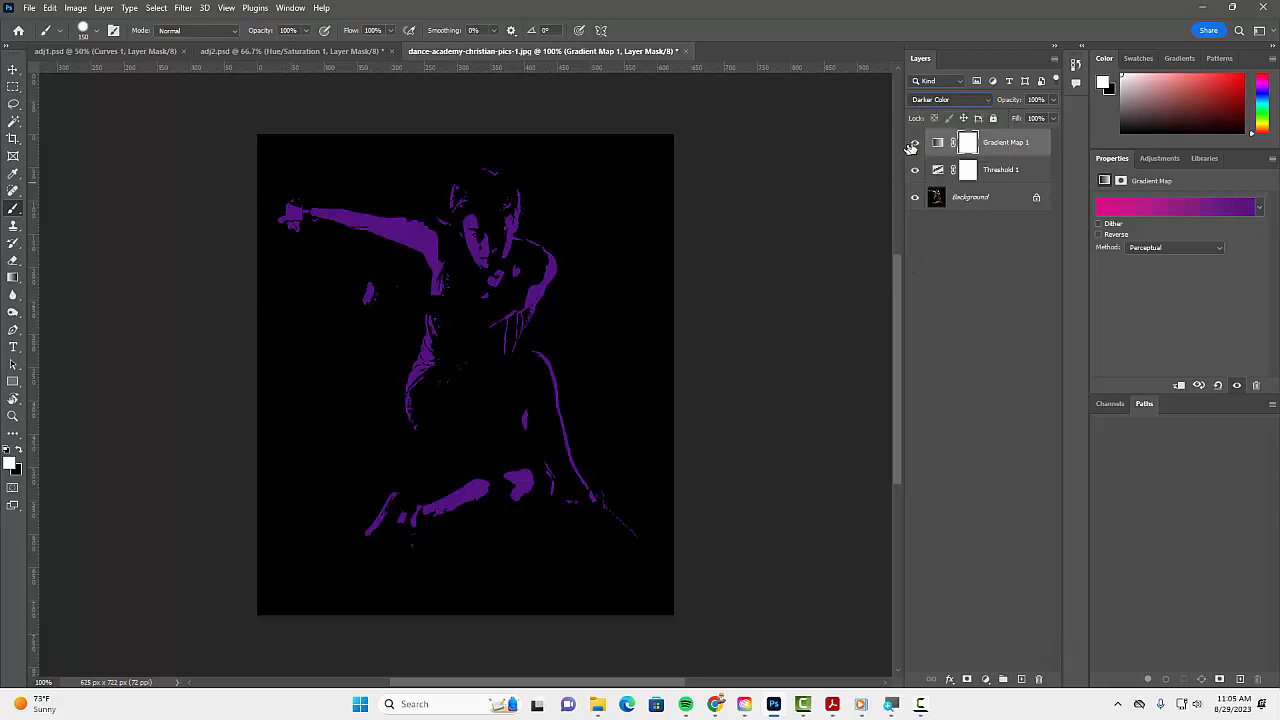
Hide the Gradient Map and Threshold layers to compare with the original dancer photo, and show both again.
{"action": "left_click", "coordinate": [914, 142]}
{"action": "left_click", "coordinate": [914, 169]}
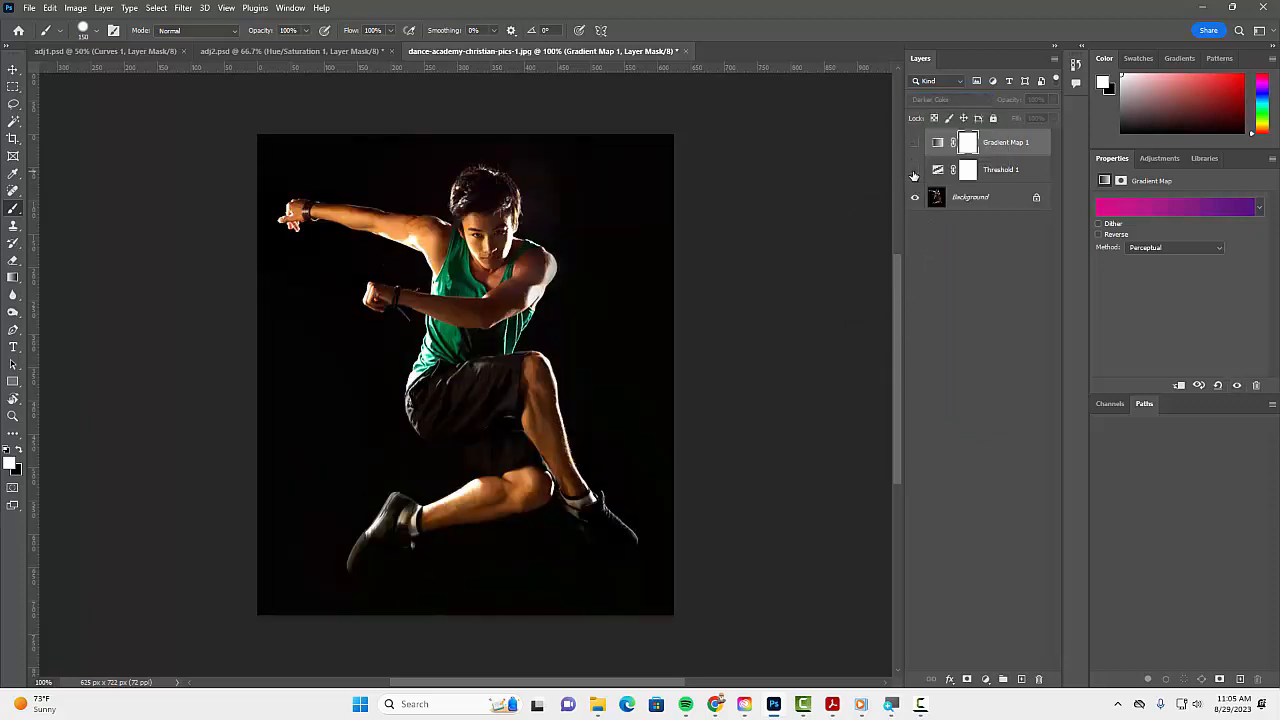
{"action": "left_click", "coordinate": [913, 171]}
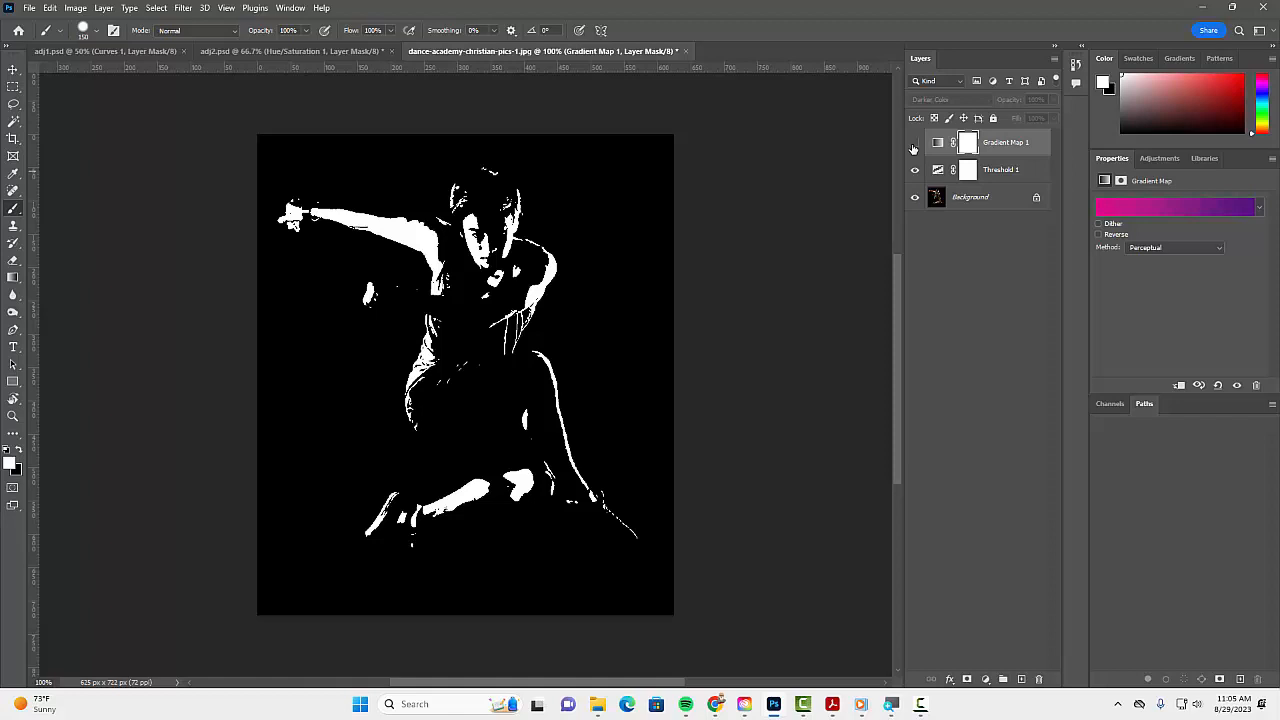
{"action": "left_click", "coordinate": [913, 147]}
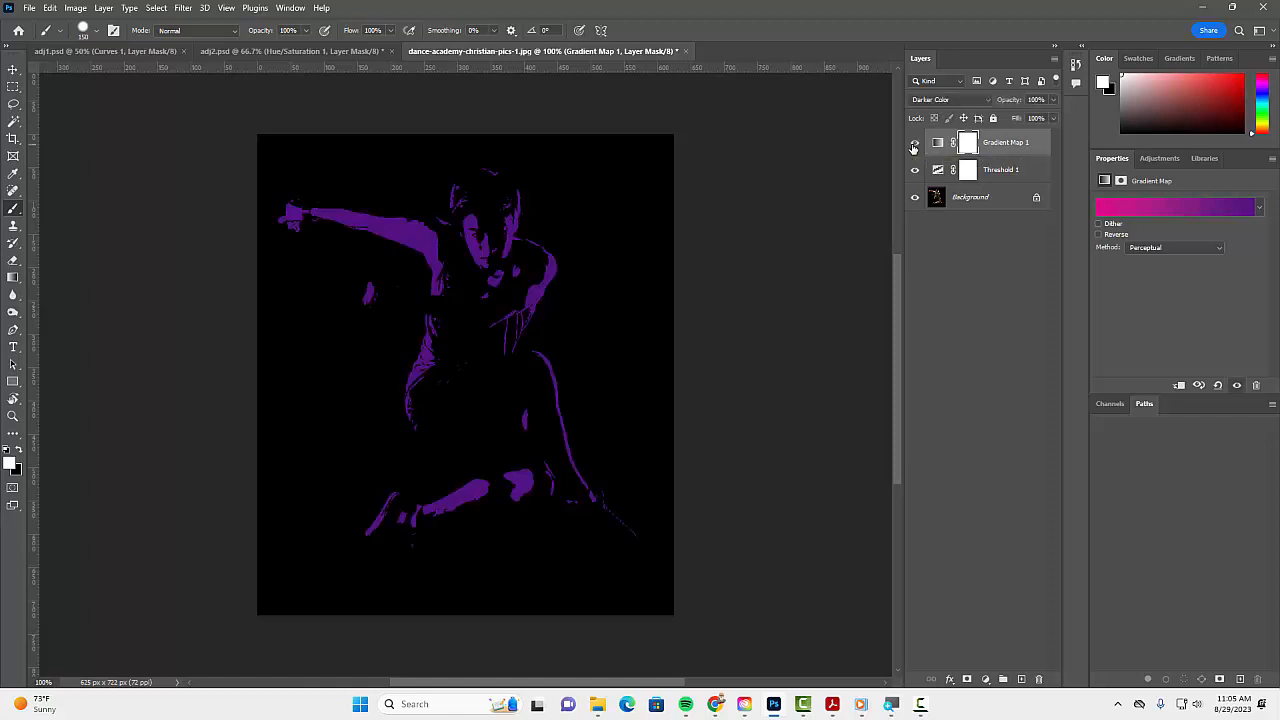
{"action": "left_click", "coordinate": [30, 9]}
{"action": "left_click", "coordinate": [48, 170]}
{"action": "left_click", "coordinate": [823, 539]}
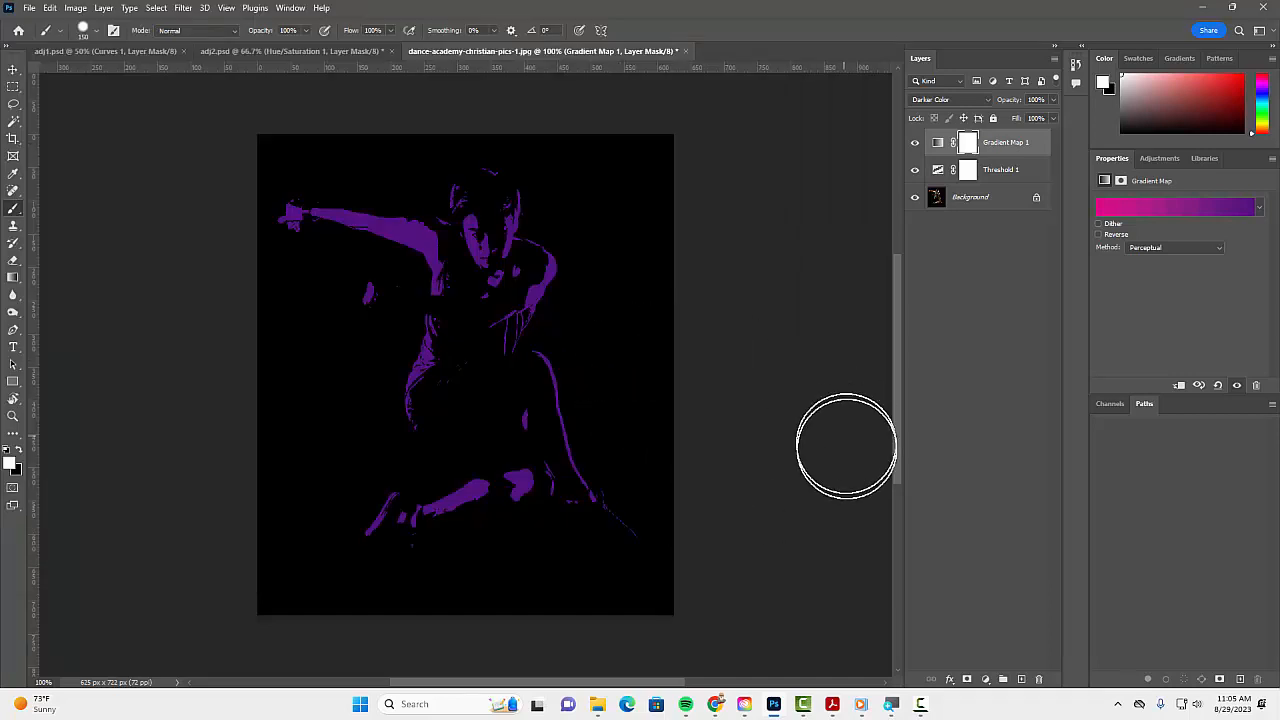
Review the open adj1 and adj2 documents and return to the dancer image.
{"action": "left_click", "coordinate": [110, 51]}
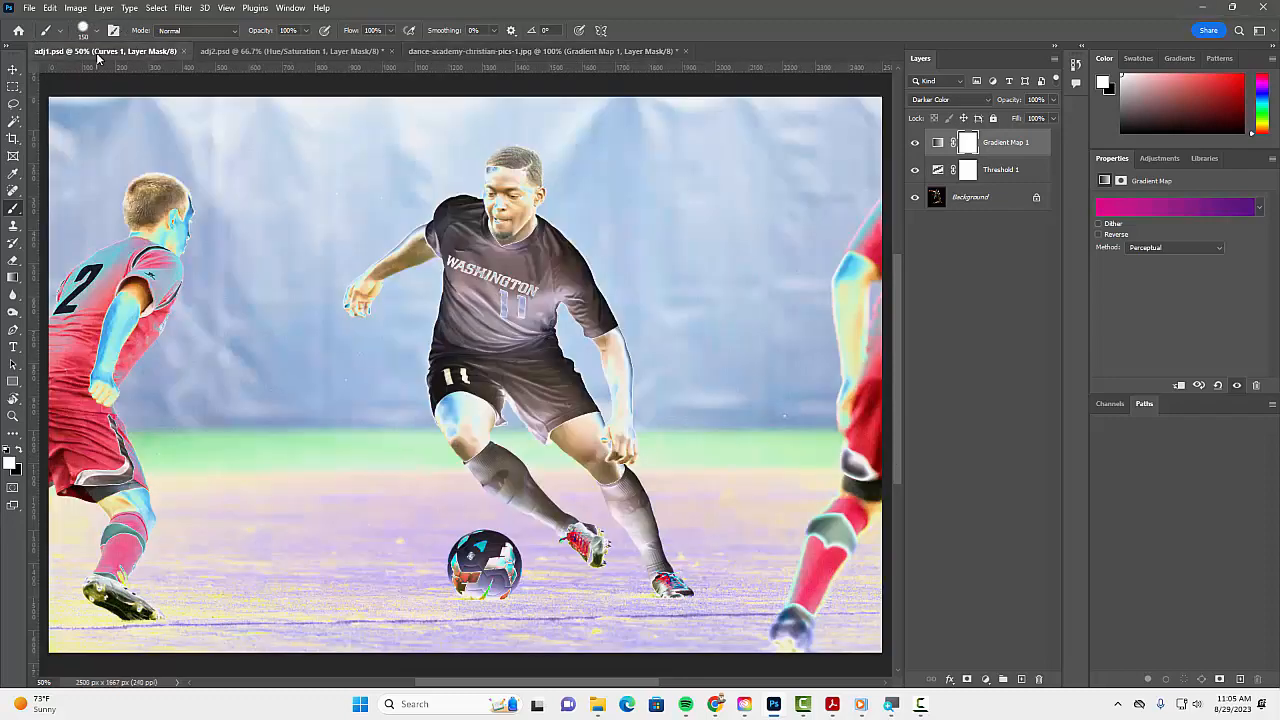
{"action": "left_click", "coordinate": [251, 51]}
{"action": "left_click", "coordinate": [437, 52]}
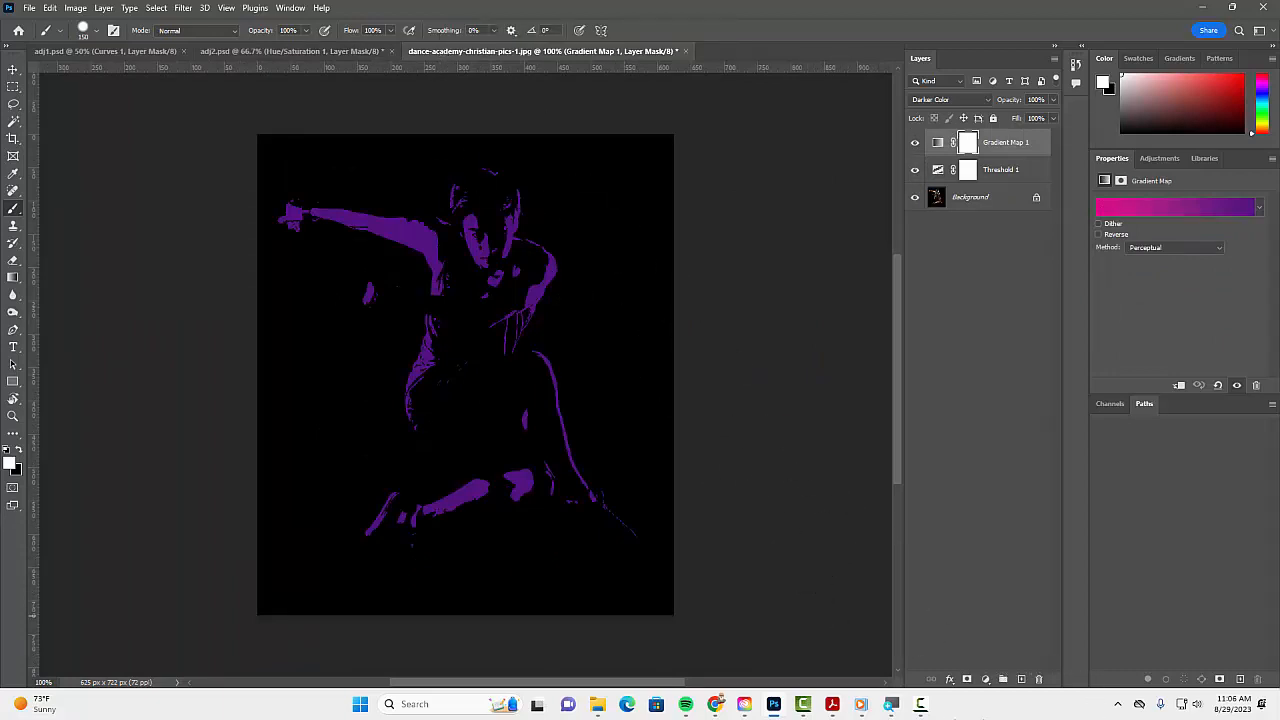
{"action": "left_click", "coordinate": [925, 708]}
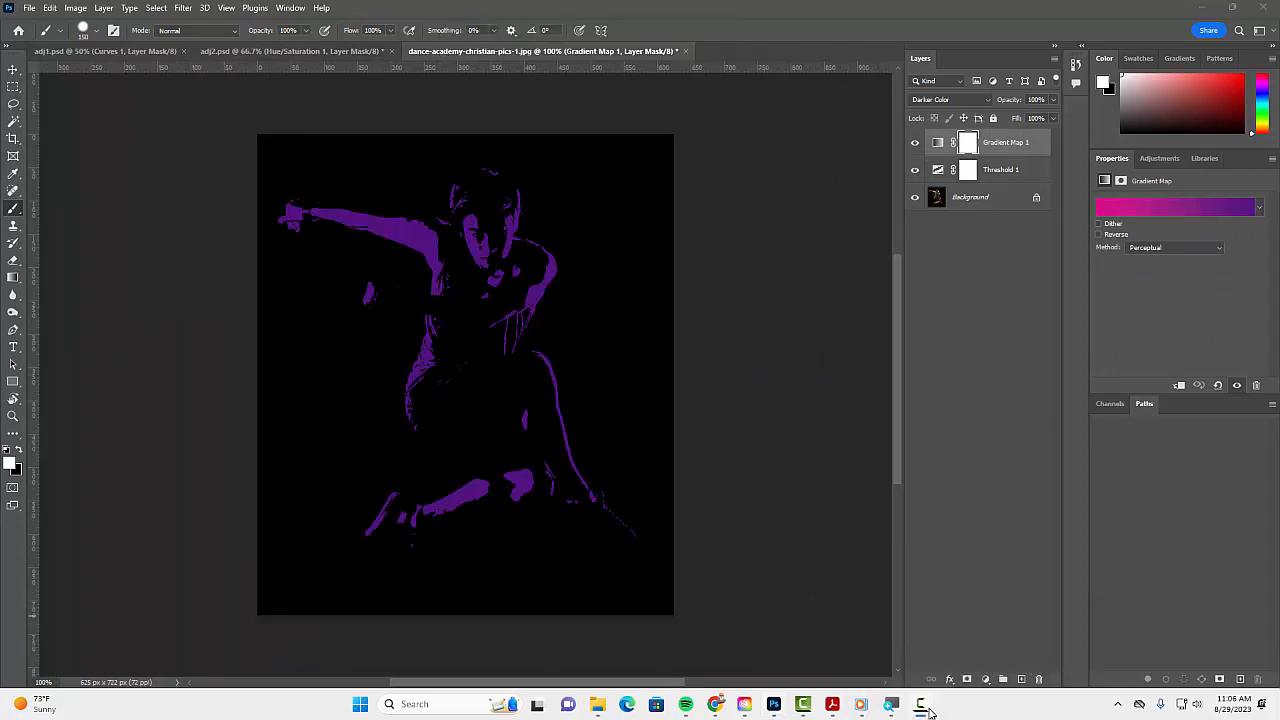